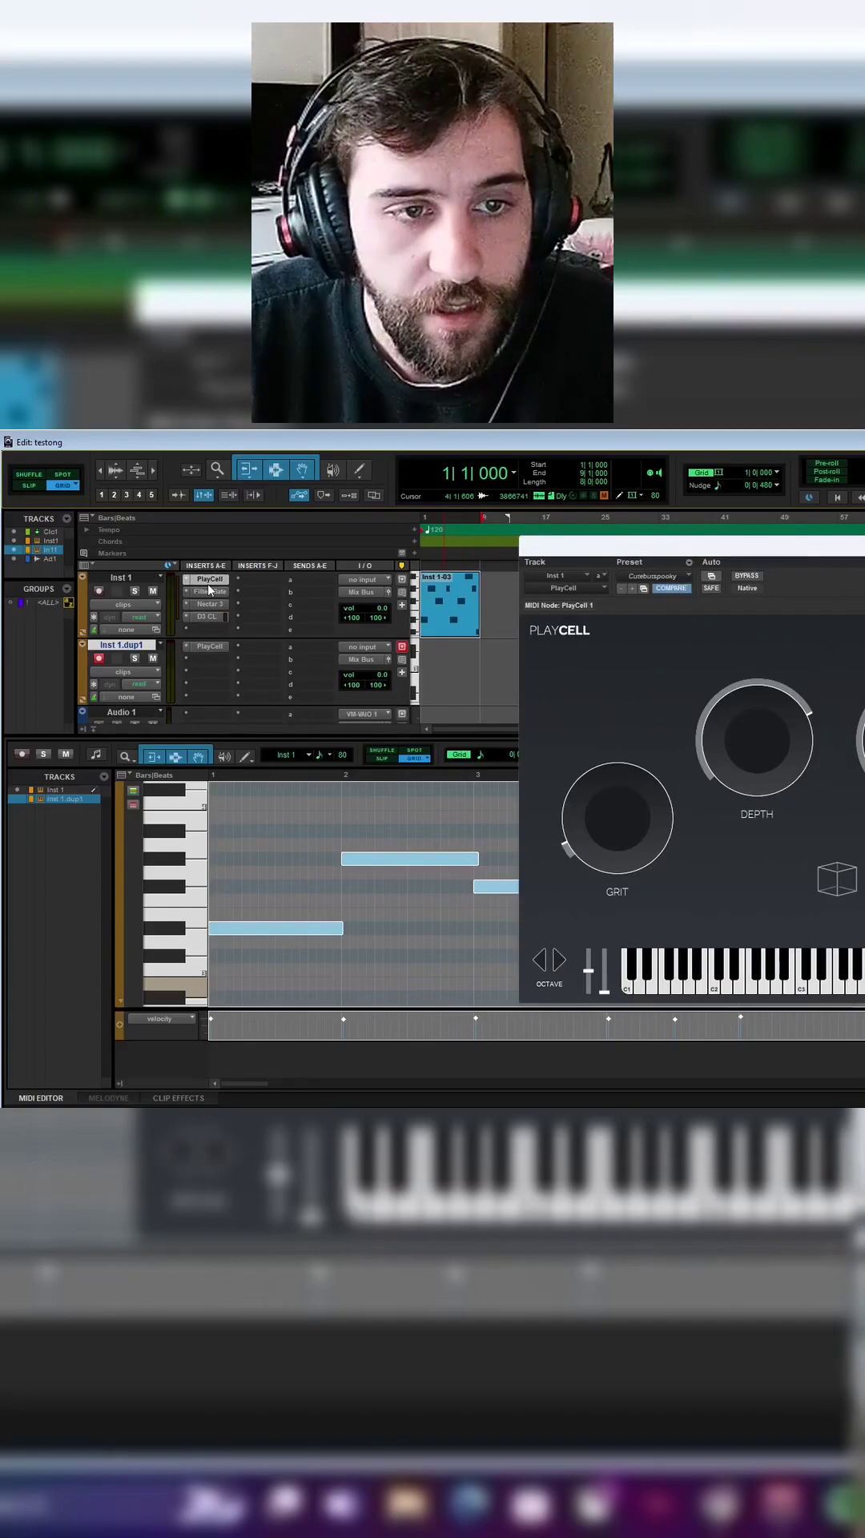
View the Filter Gate insert on Inst 1, then close its plugin window.
click(210, 593)
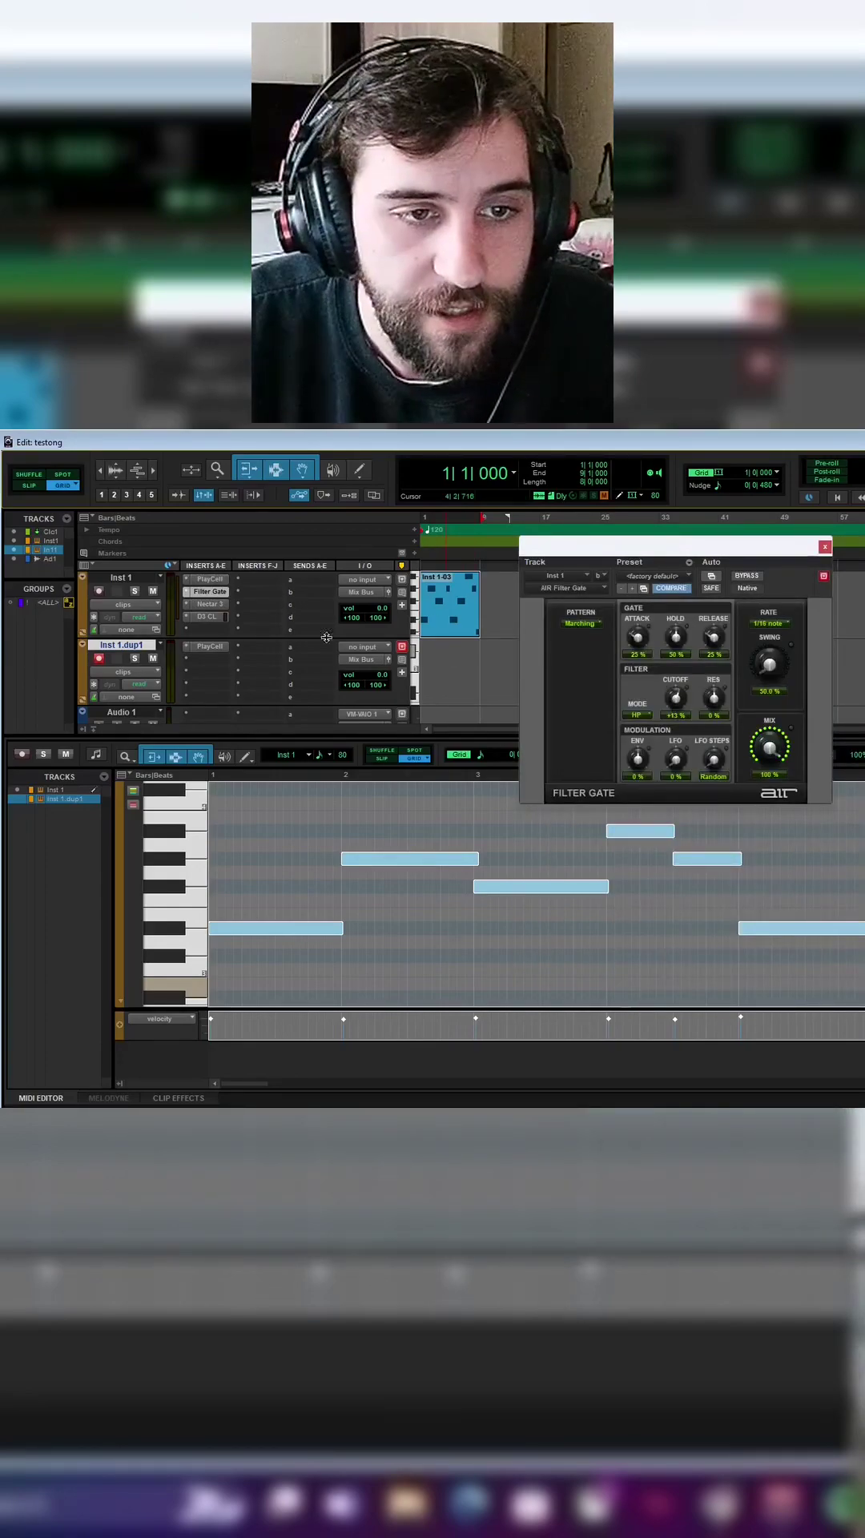
click(825, 548)
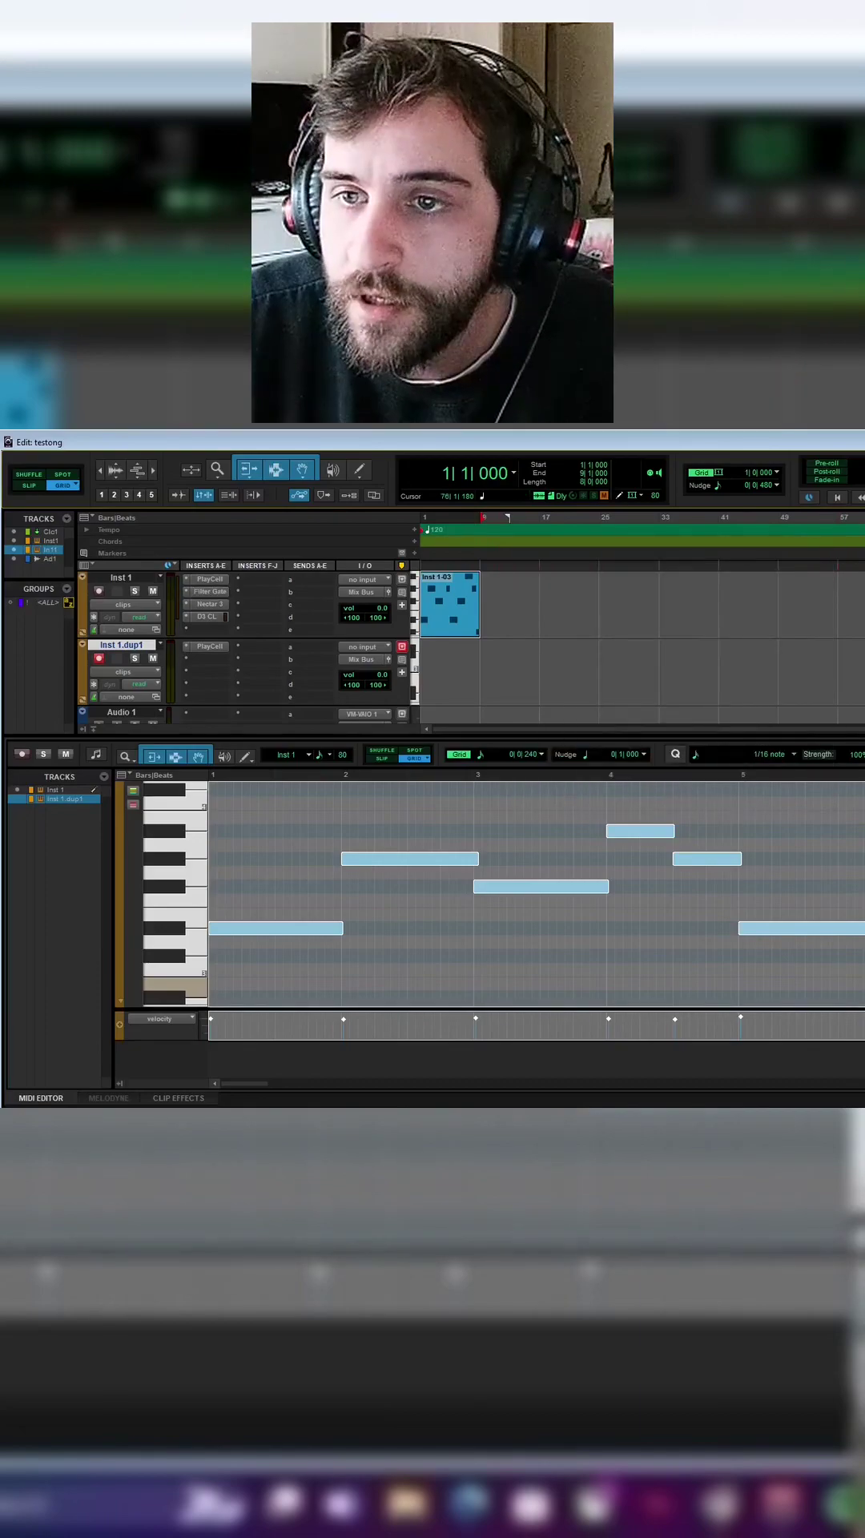
Play the melody and record PlayCell's output onto Inst 1.dup1 as clip Inst 1.dup1-02.
key(space)
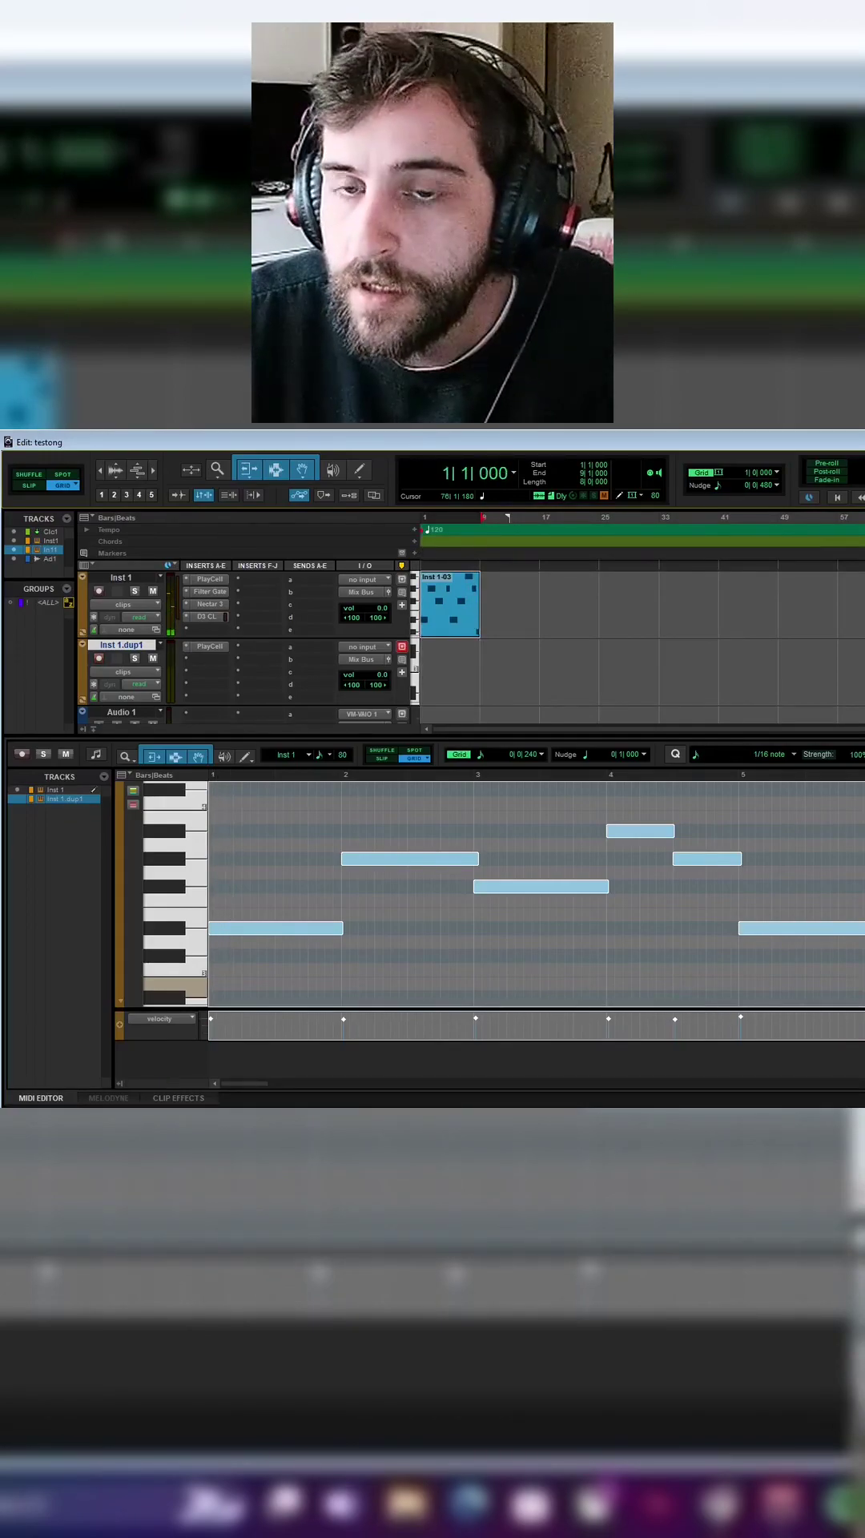
click(204, 646)
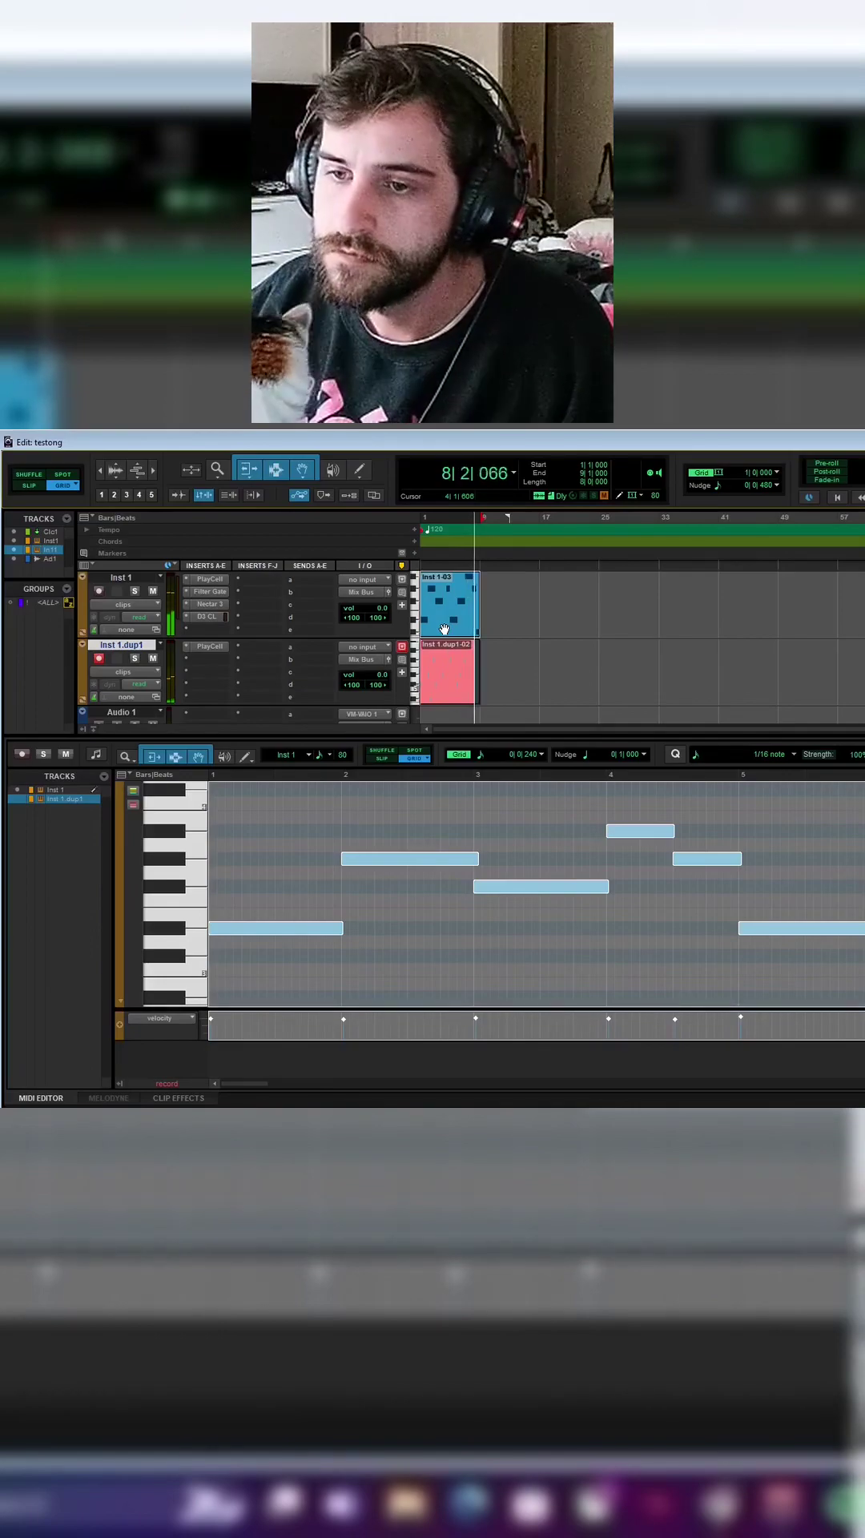
key(space)
key(space)
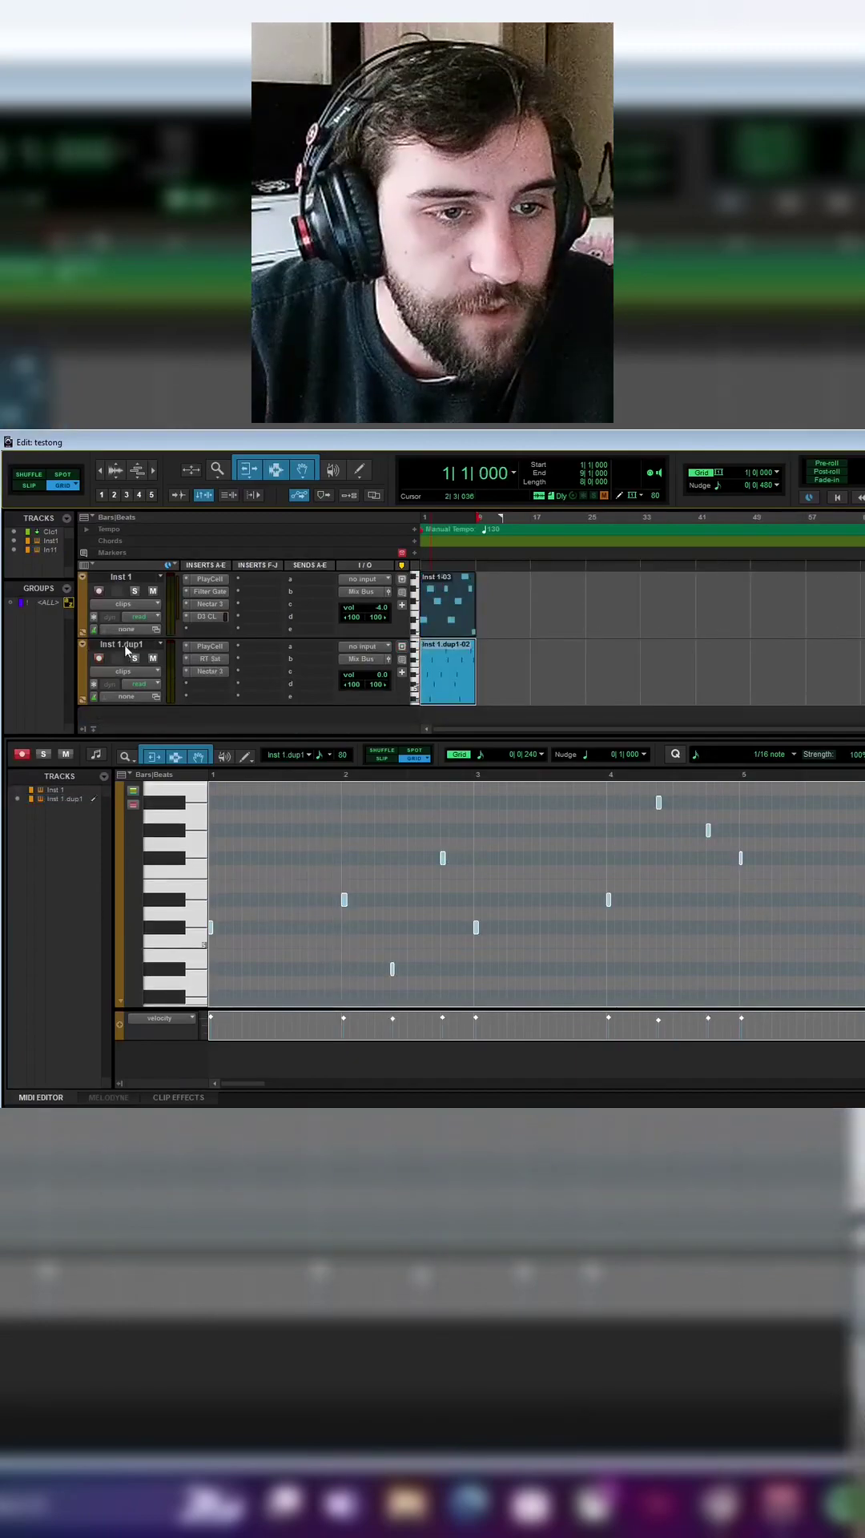
right_click(145, 653)
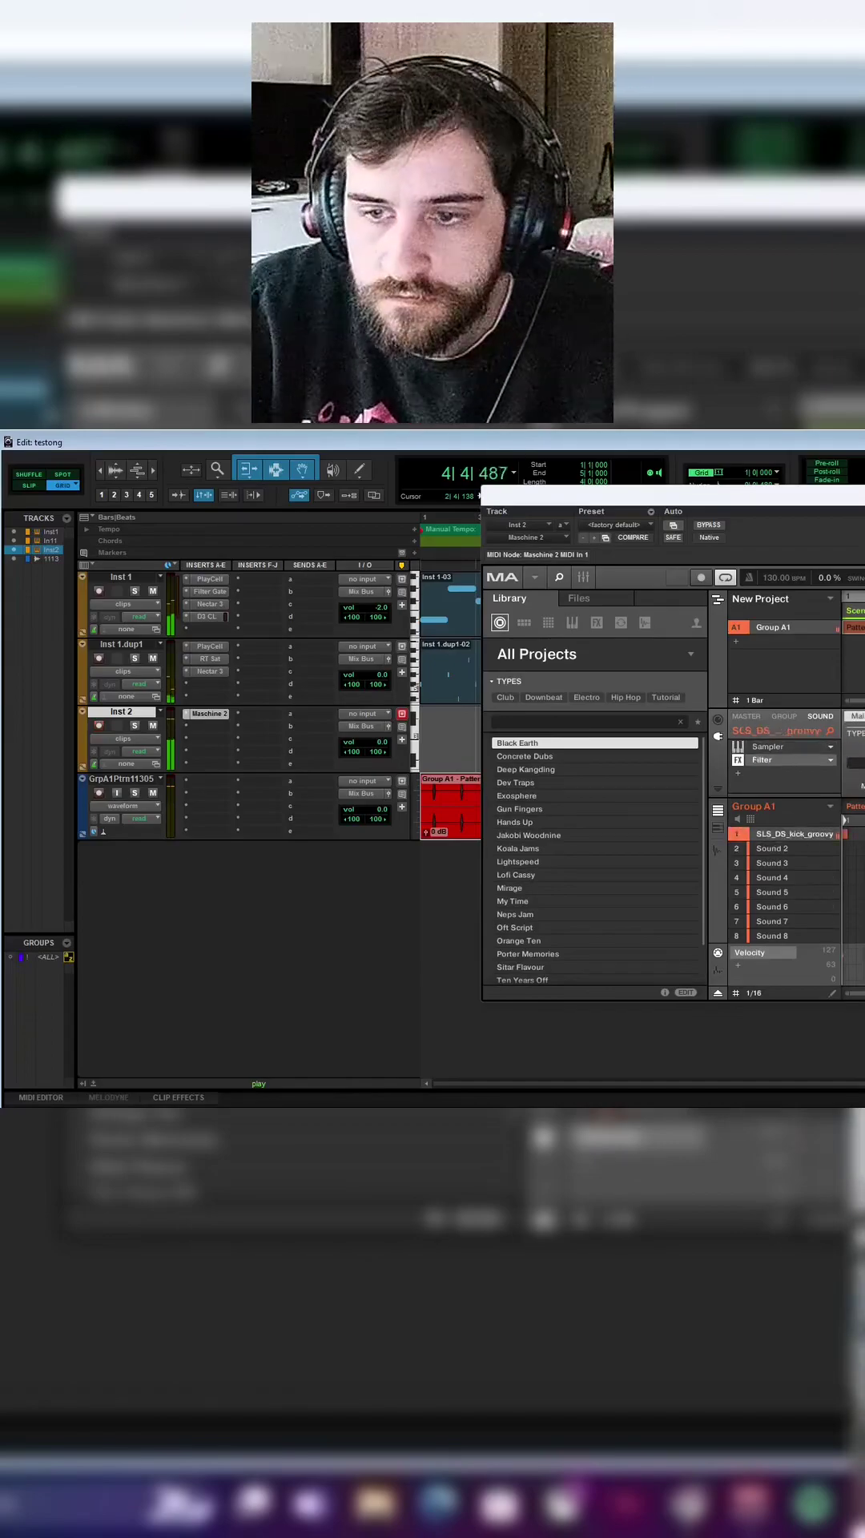
Drag the Maschine drum pattern audio into new tracks and set the clap's Filter MOD Amount to 24%.
drag(862, 806, 445, 830)
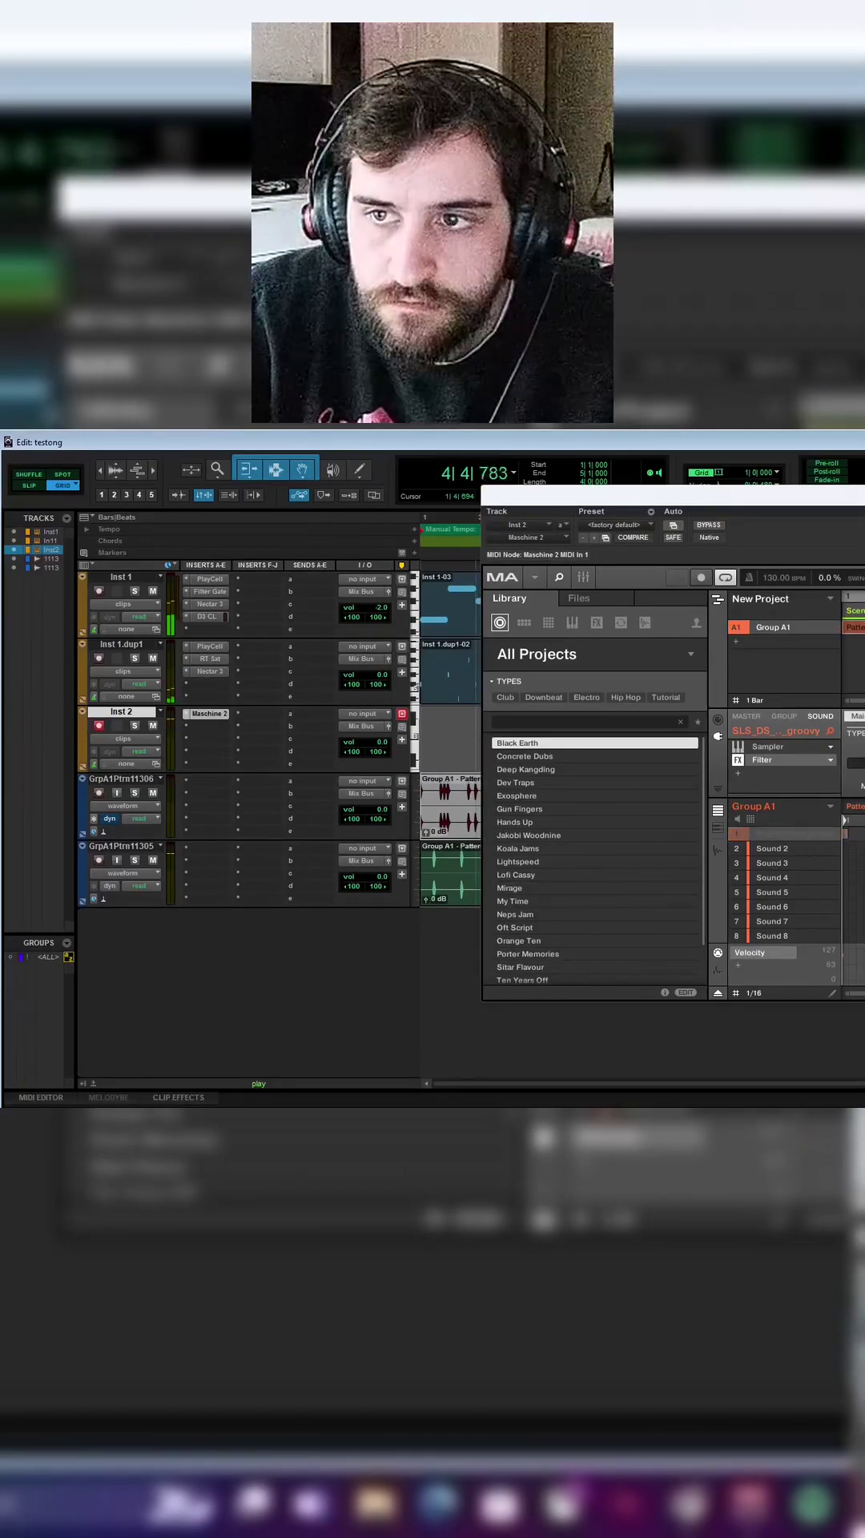
key(ctrl+w)
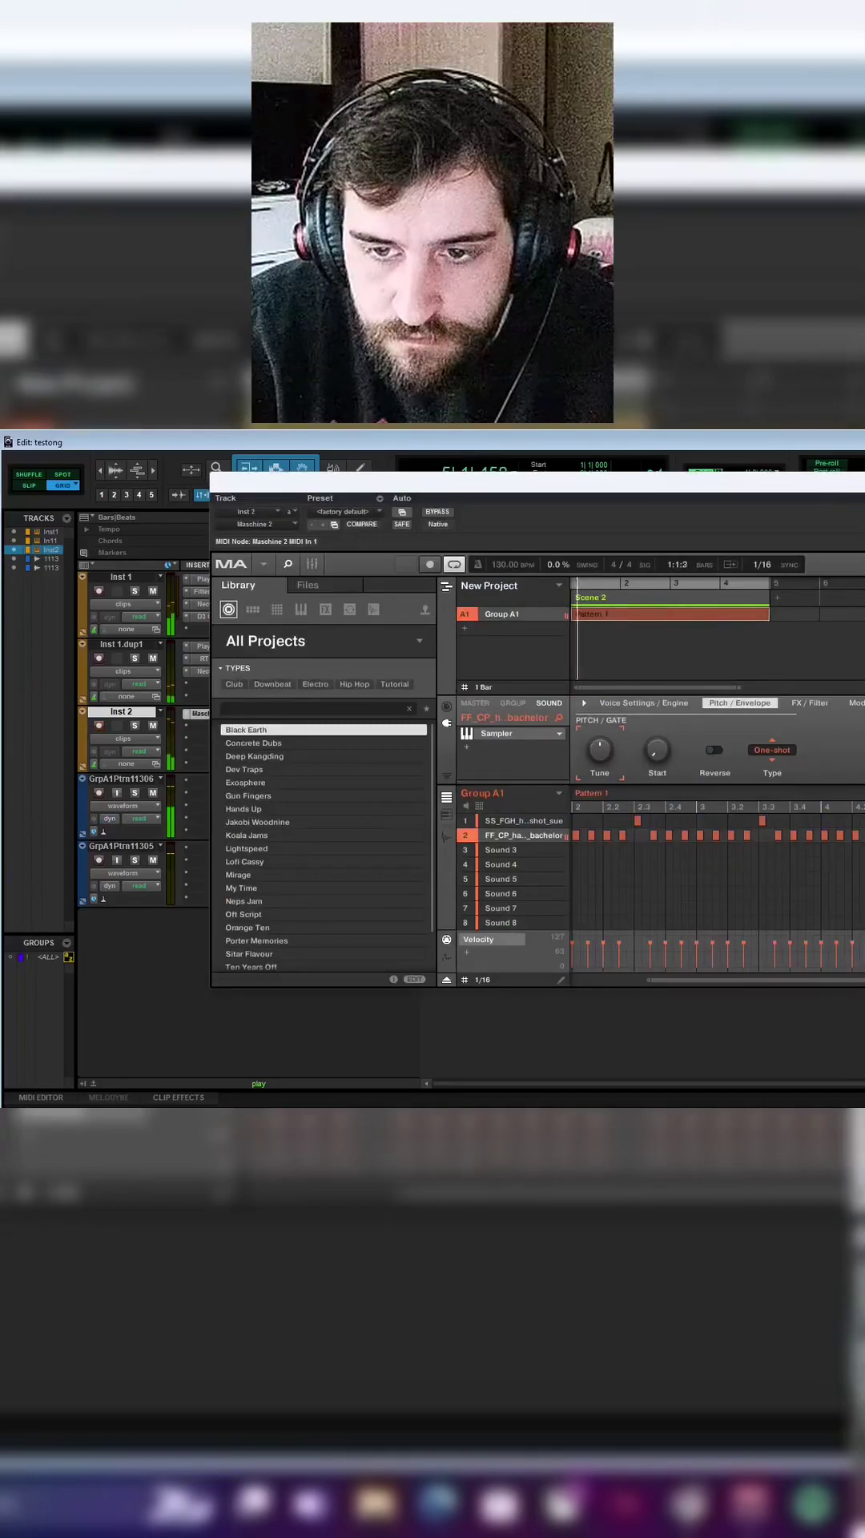
drag(864, 843, 490, 809)
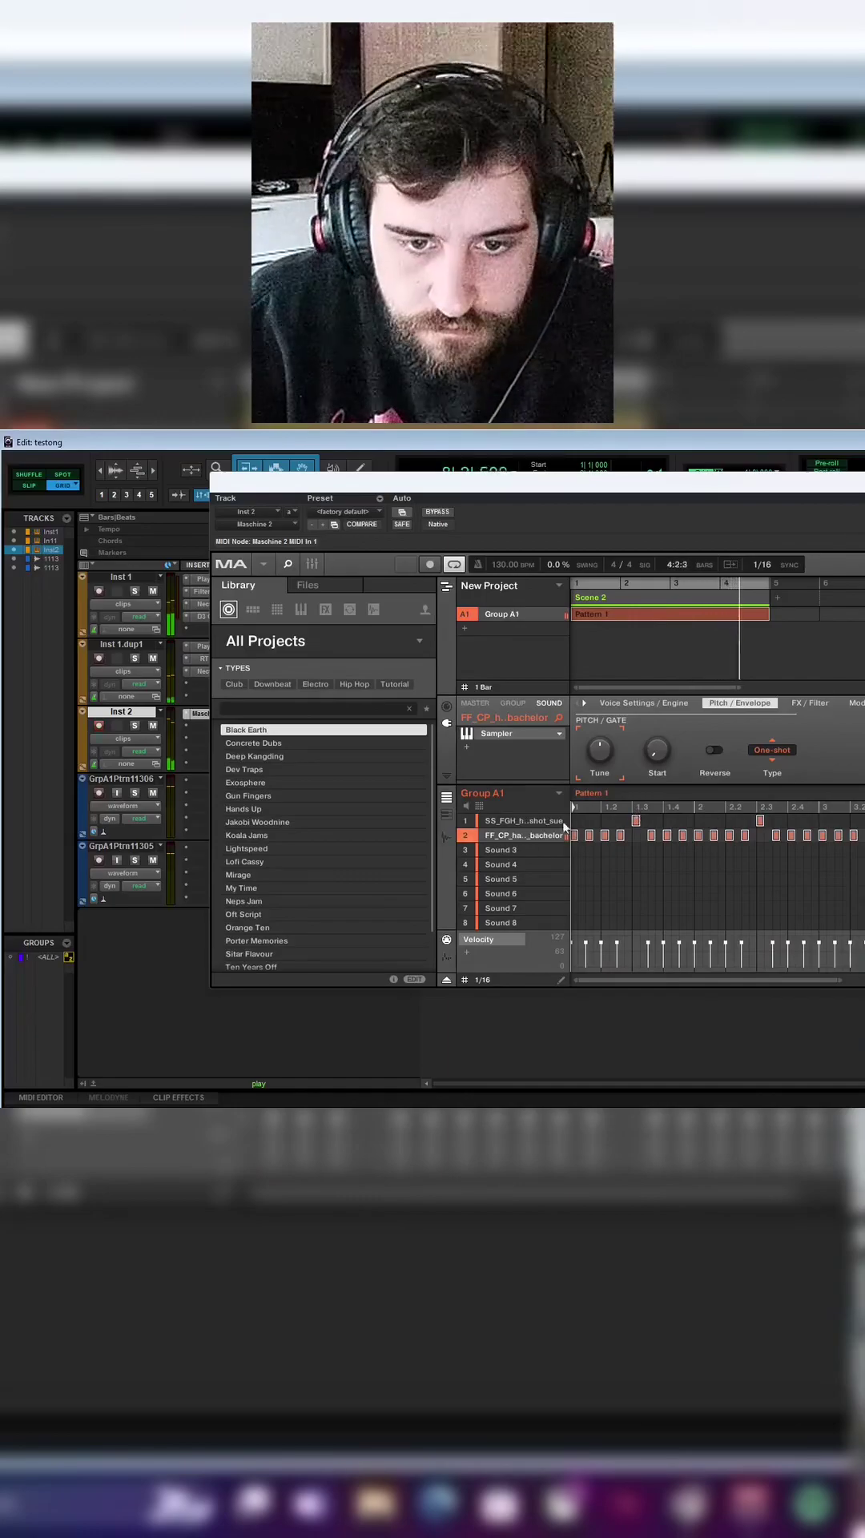
click(533, 823)
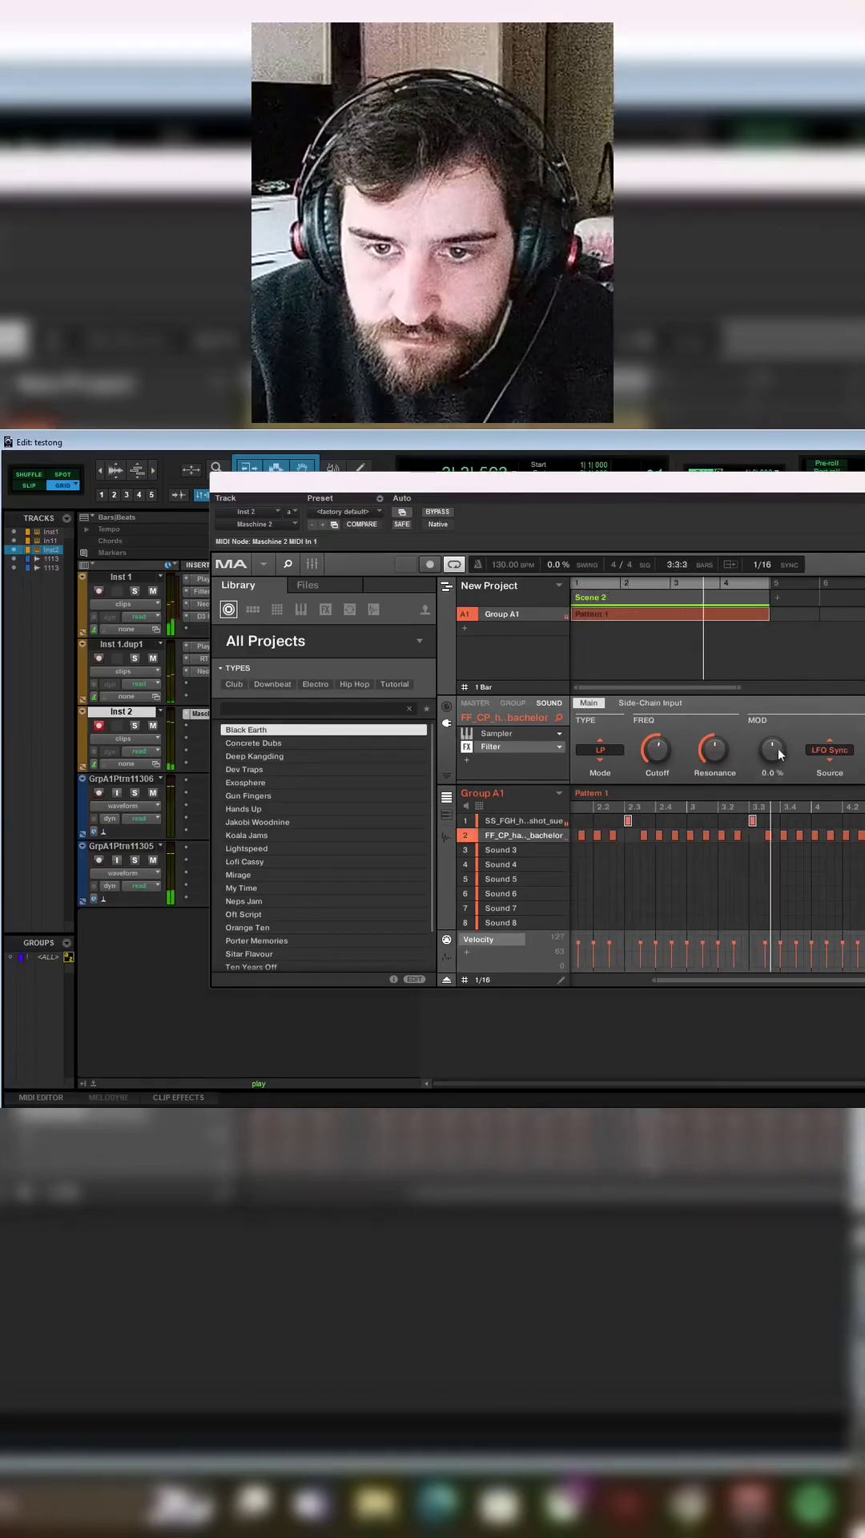
drag(779, 761, 768, 750)
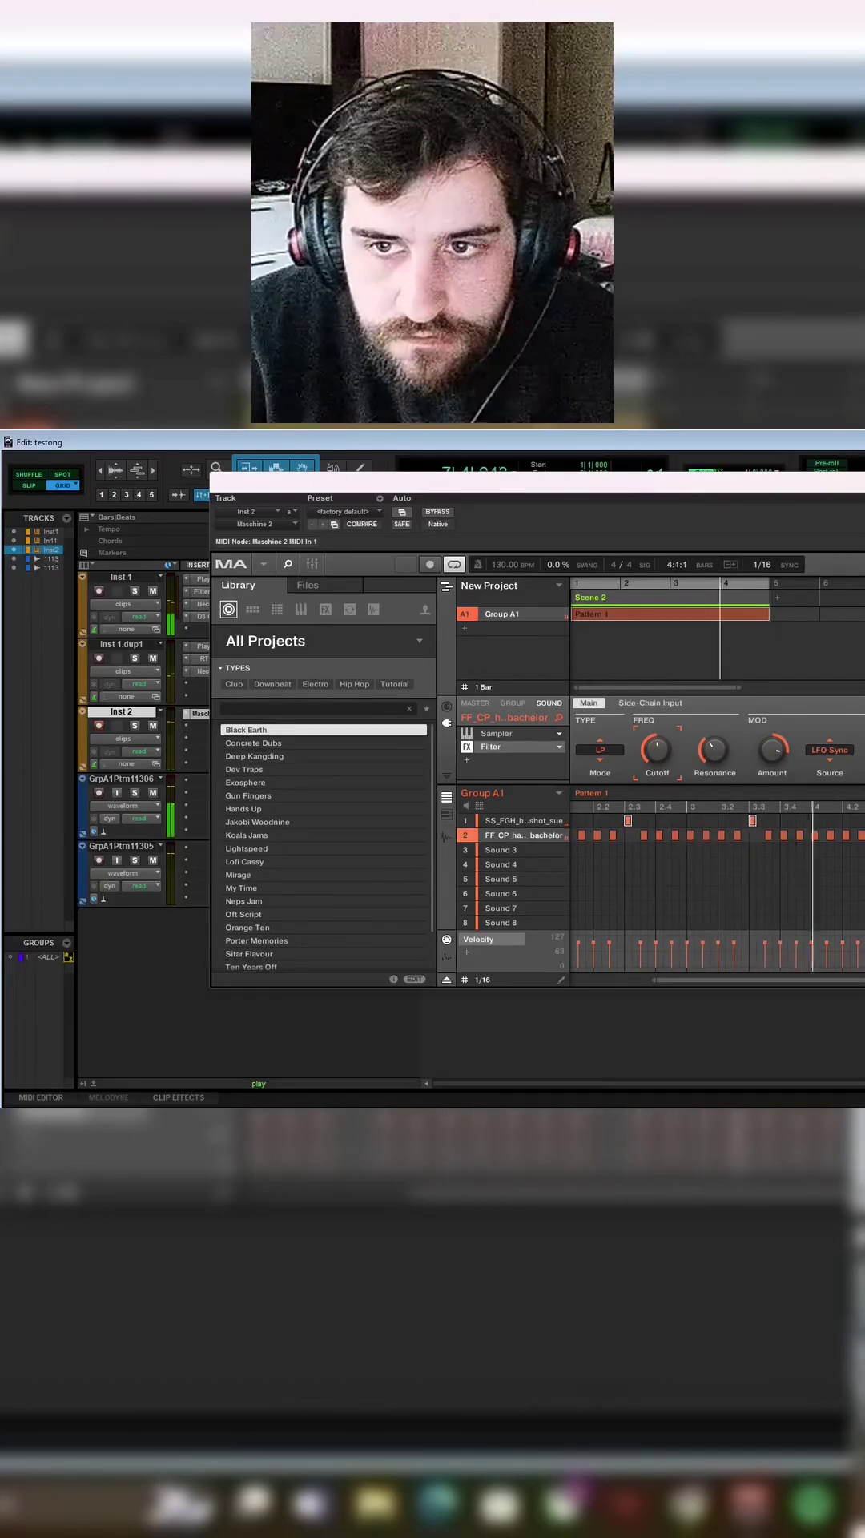
drag(601, 483, 853, 467)
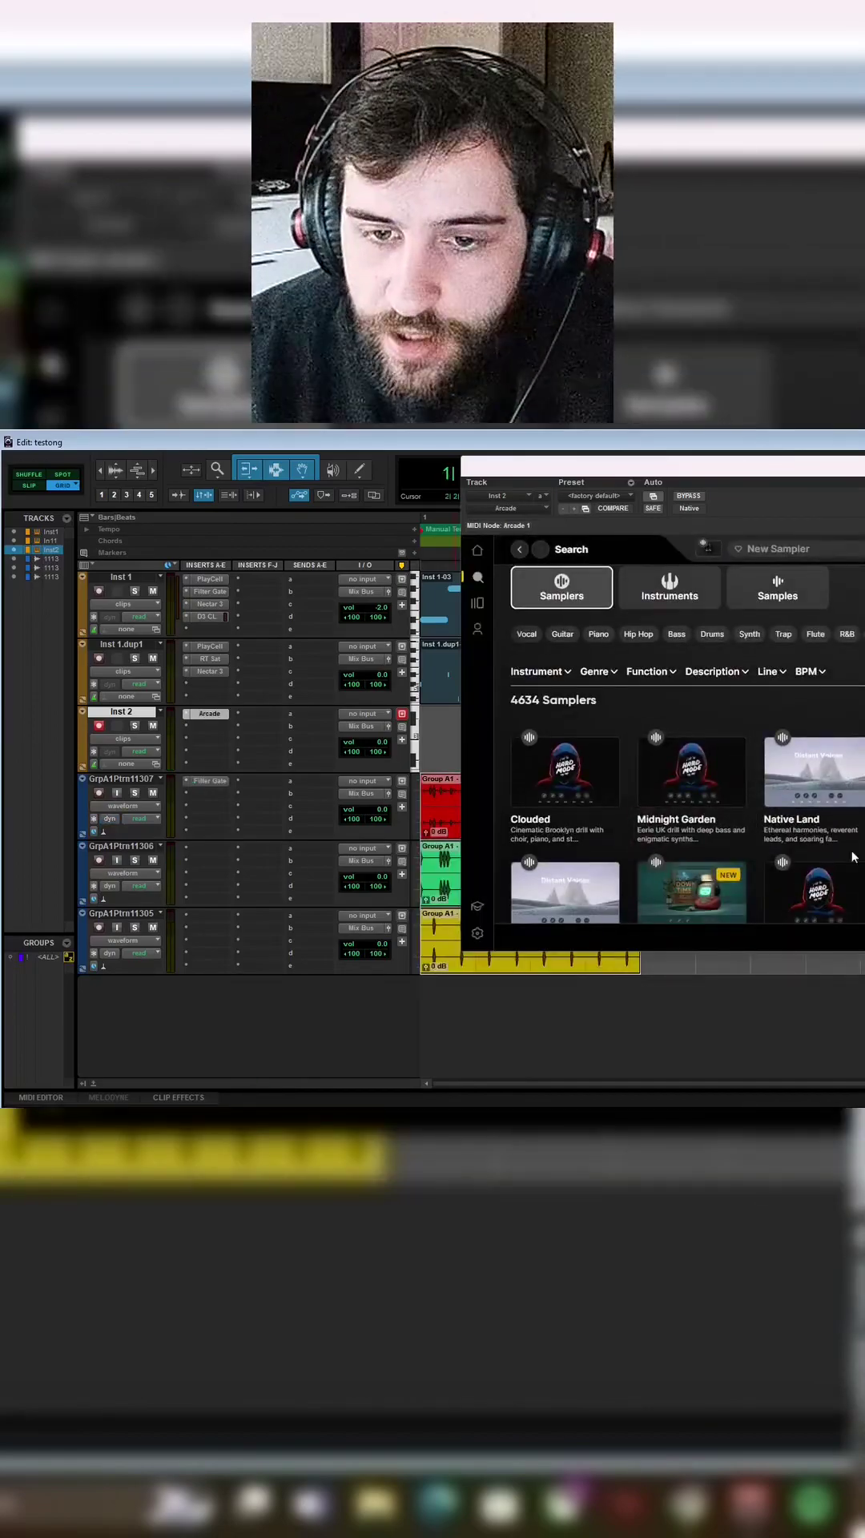
Filter Arcade's sampler browser by Genre, Description and the Vocal chip.
click(599, 672)
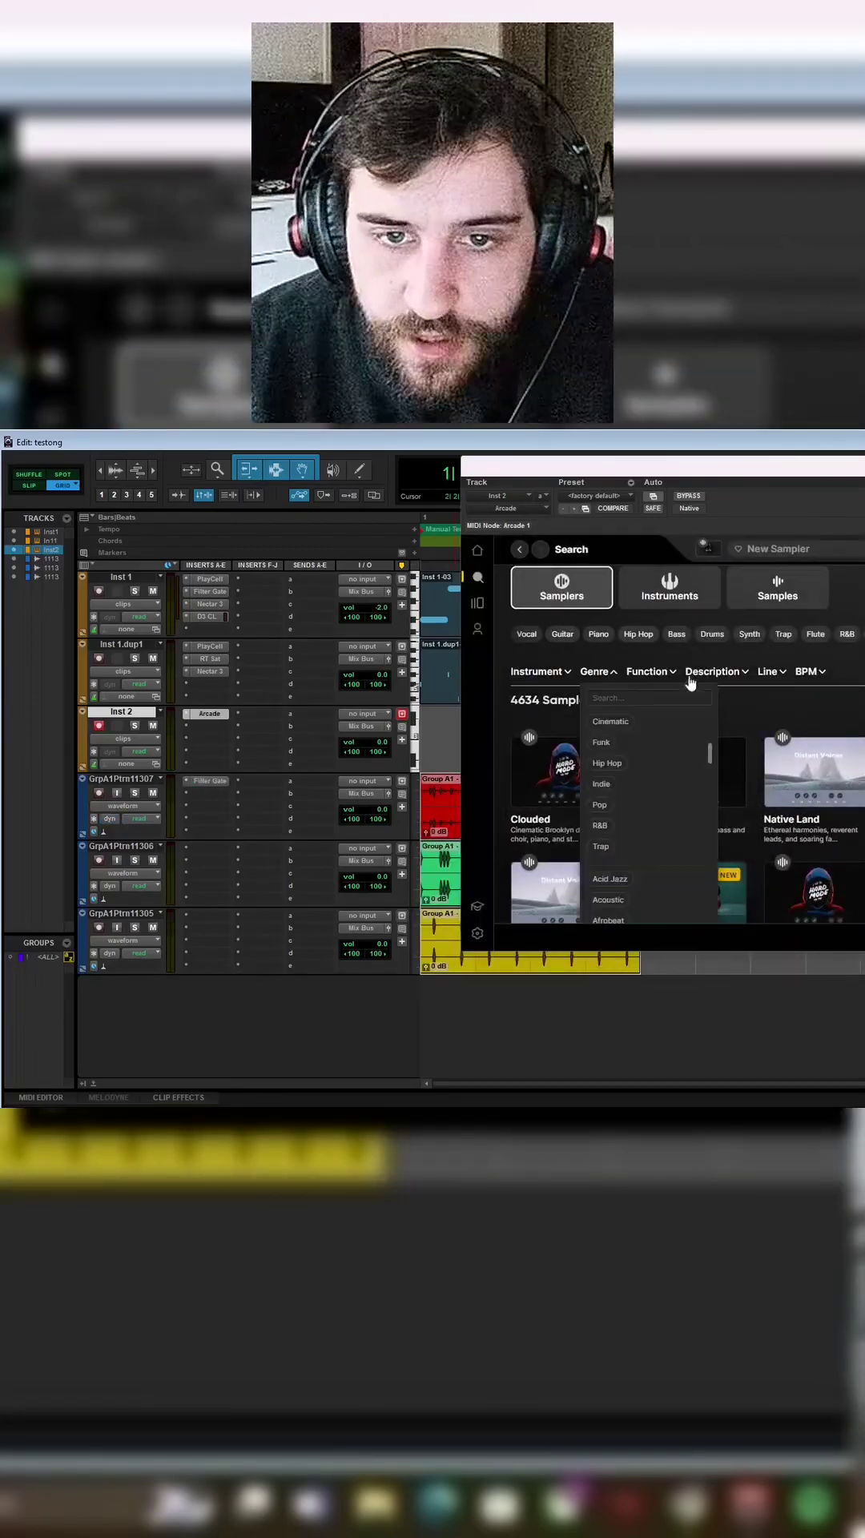
click(716, 676)
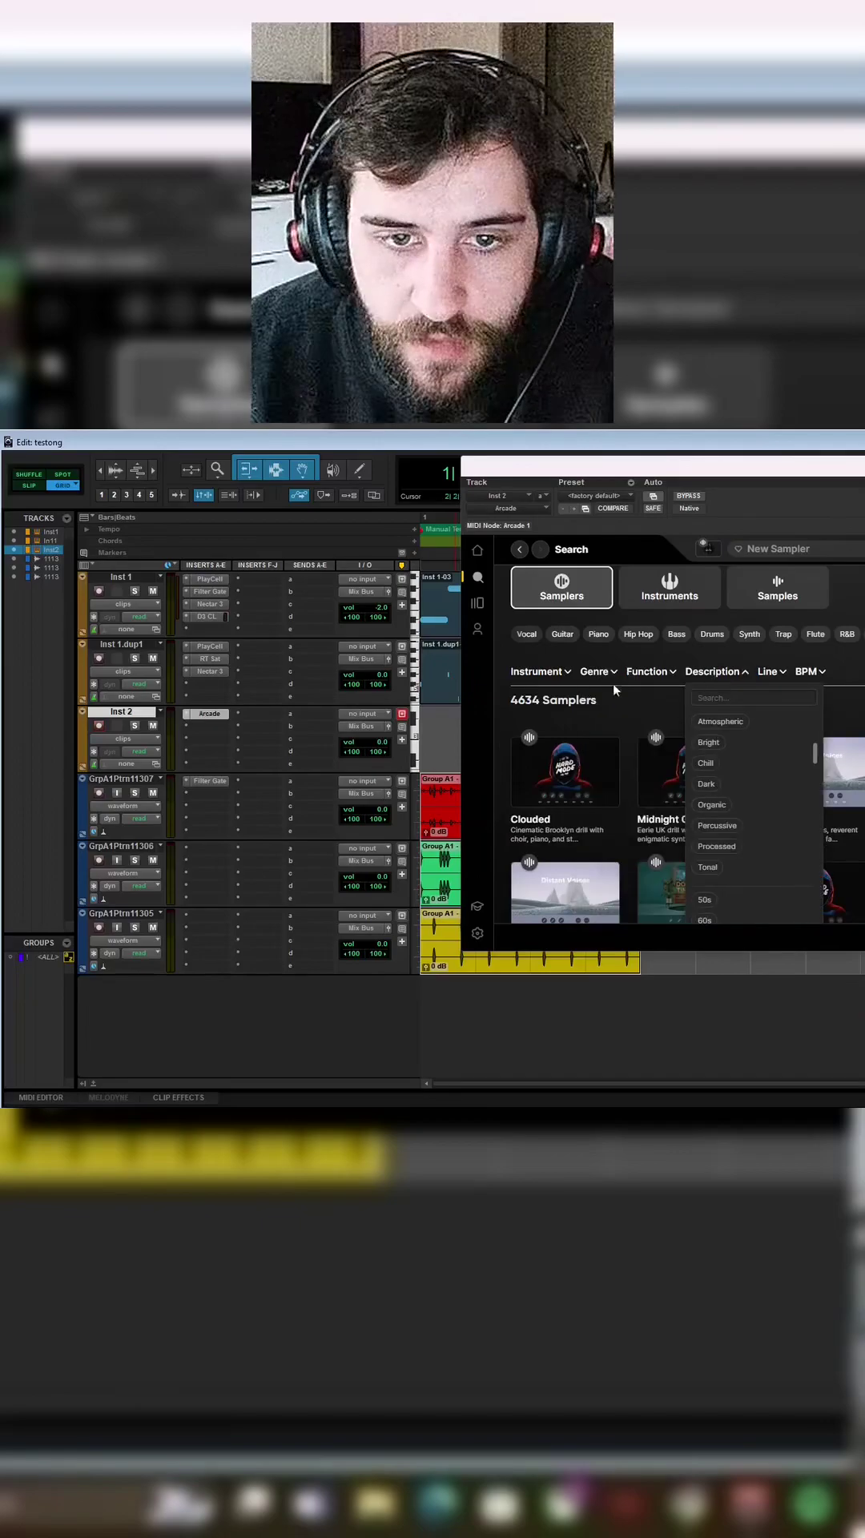
click(525, 637)
scroll(691, 823, down, 3)
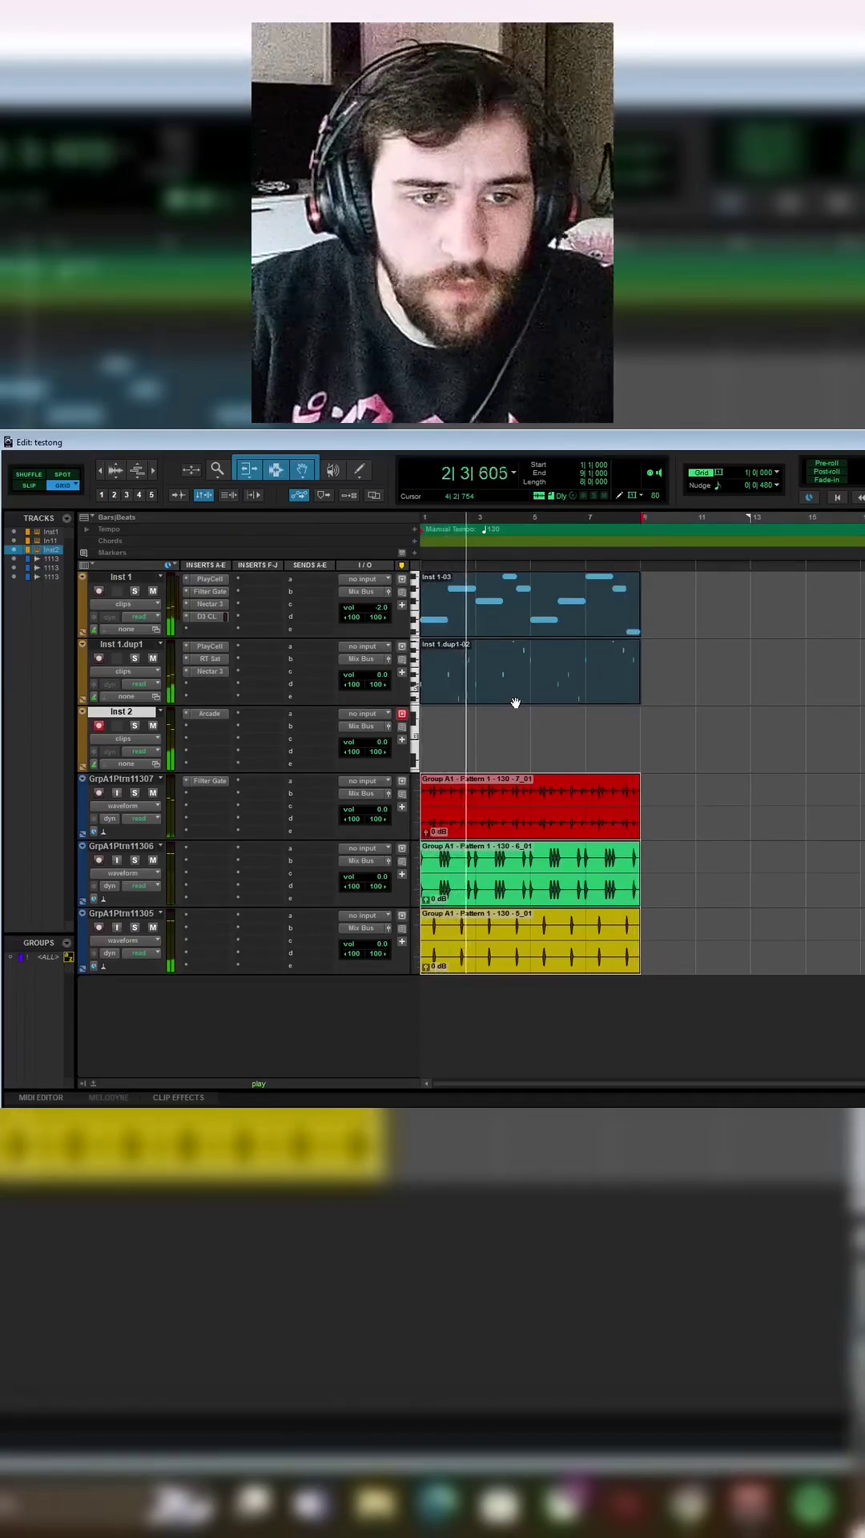
Record an Arcade part on Inst 2, then open clip Inst 2-01 in the MIDI editor.
click(209, 713)
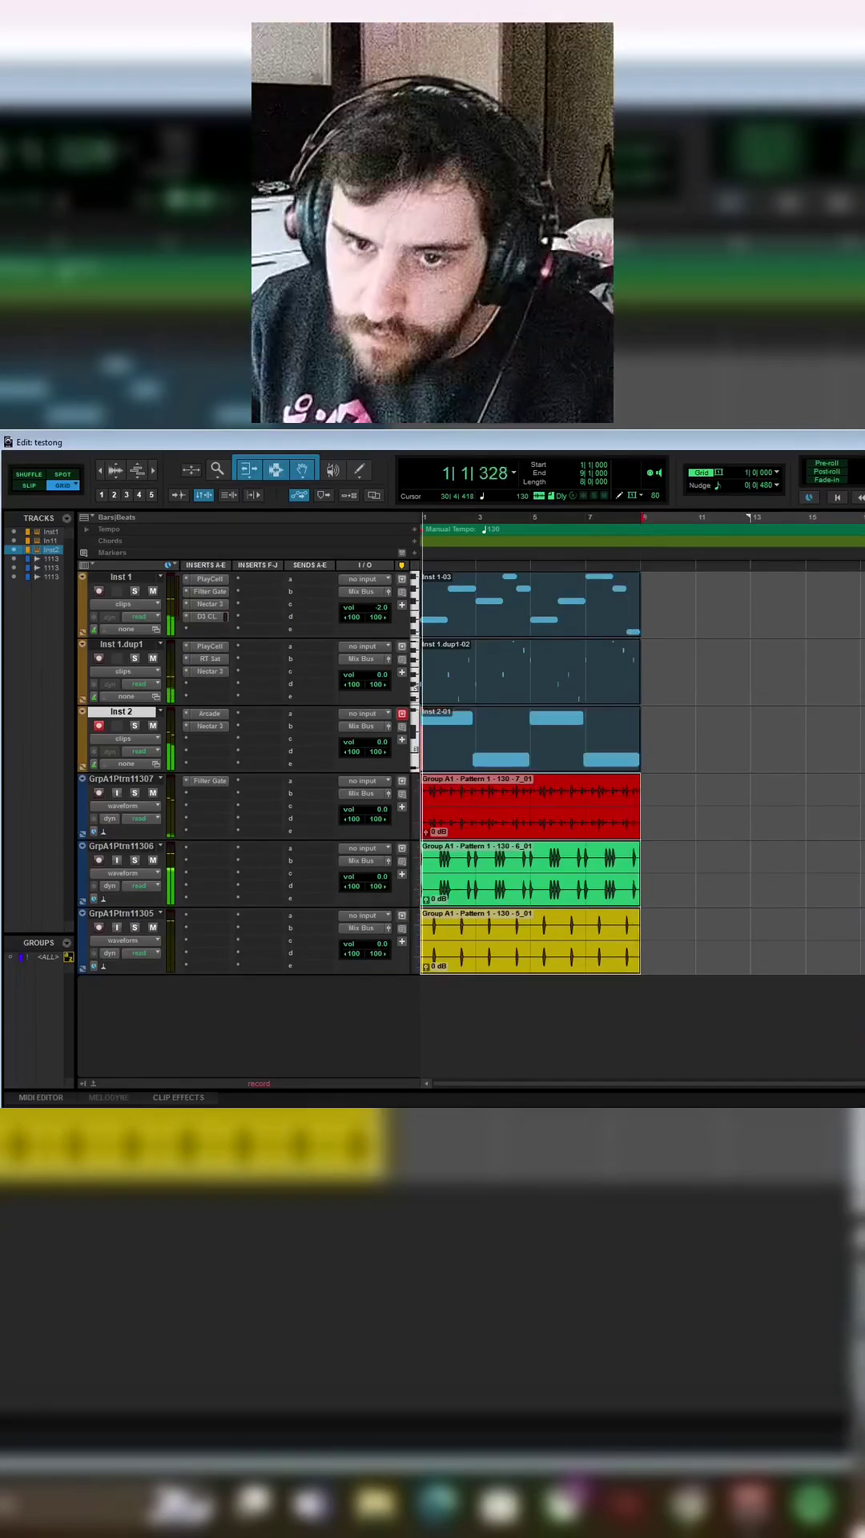
double_click(575, 770)
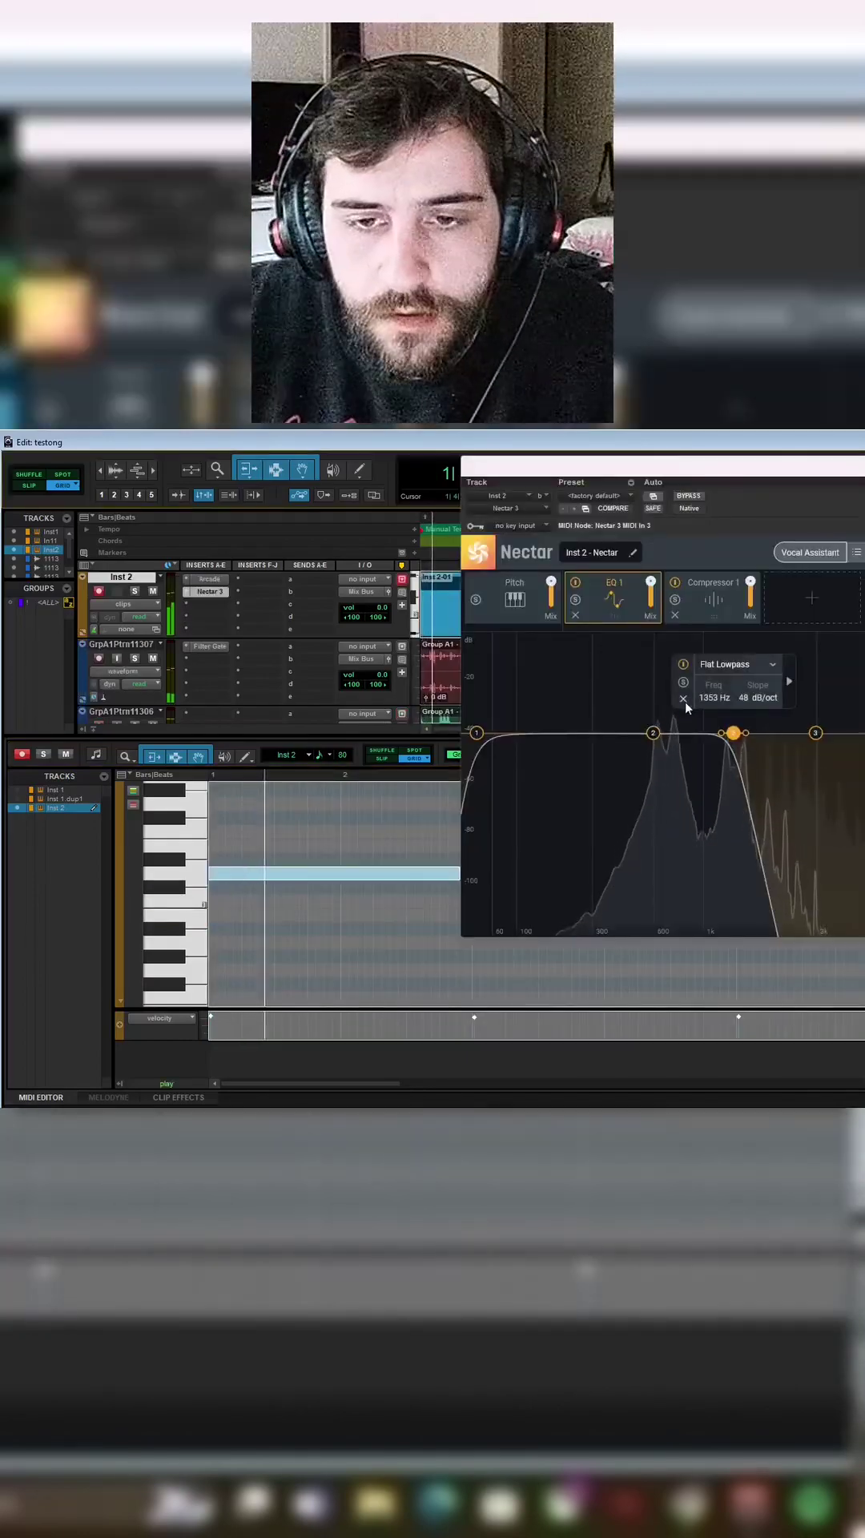
Swap Nectar's compressor for a Saturation module and draw a triangular peak in the Filter Gate Mix automation.
click(675, 615)
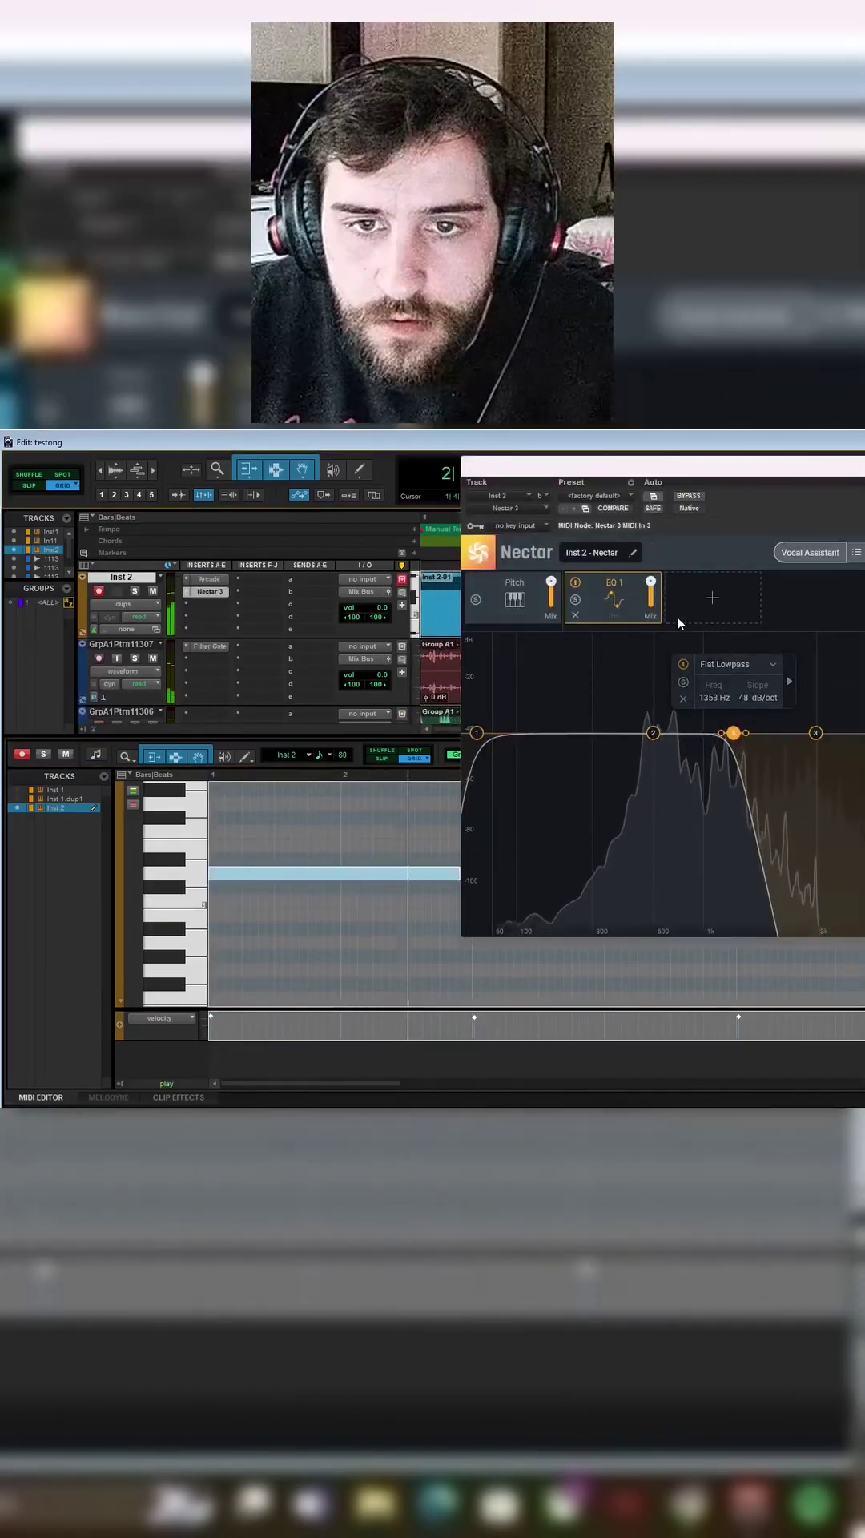
click(712, 598)
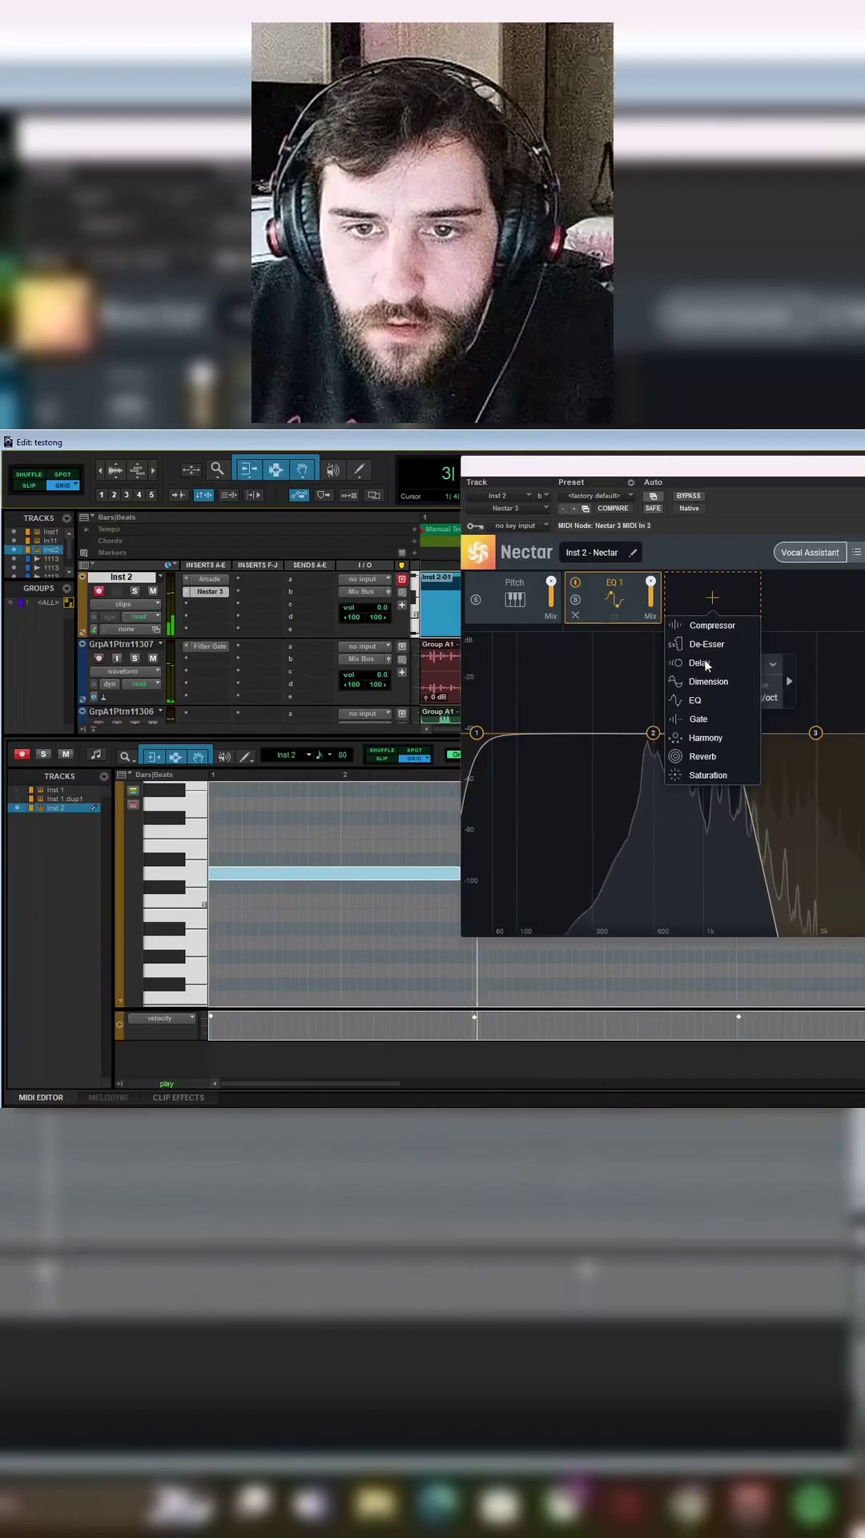
click(709, 778)
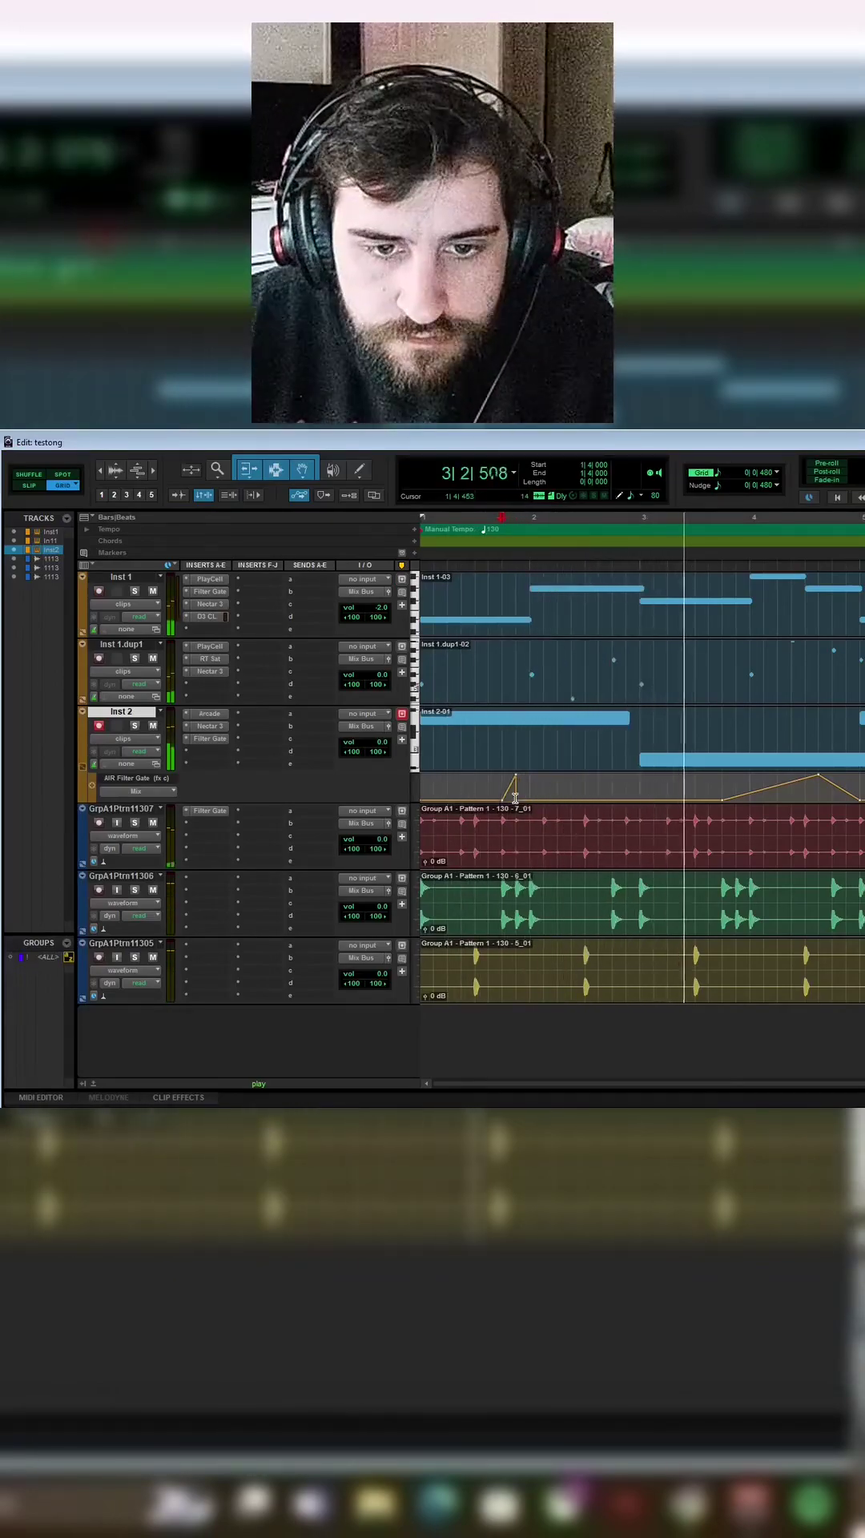
mouse_move(515, 800)
mouse_down()
mouse_move(529, 801)
mouse_move(516, 775)
mouse_up()
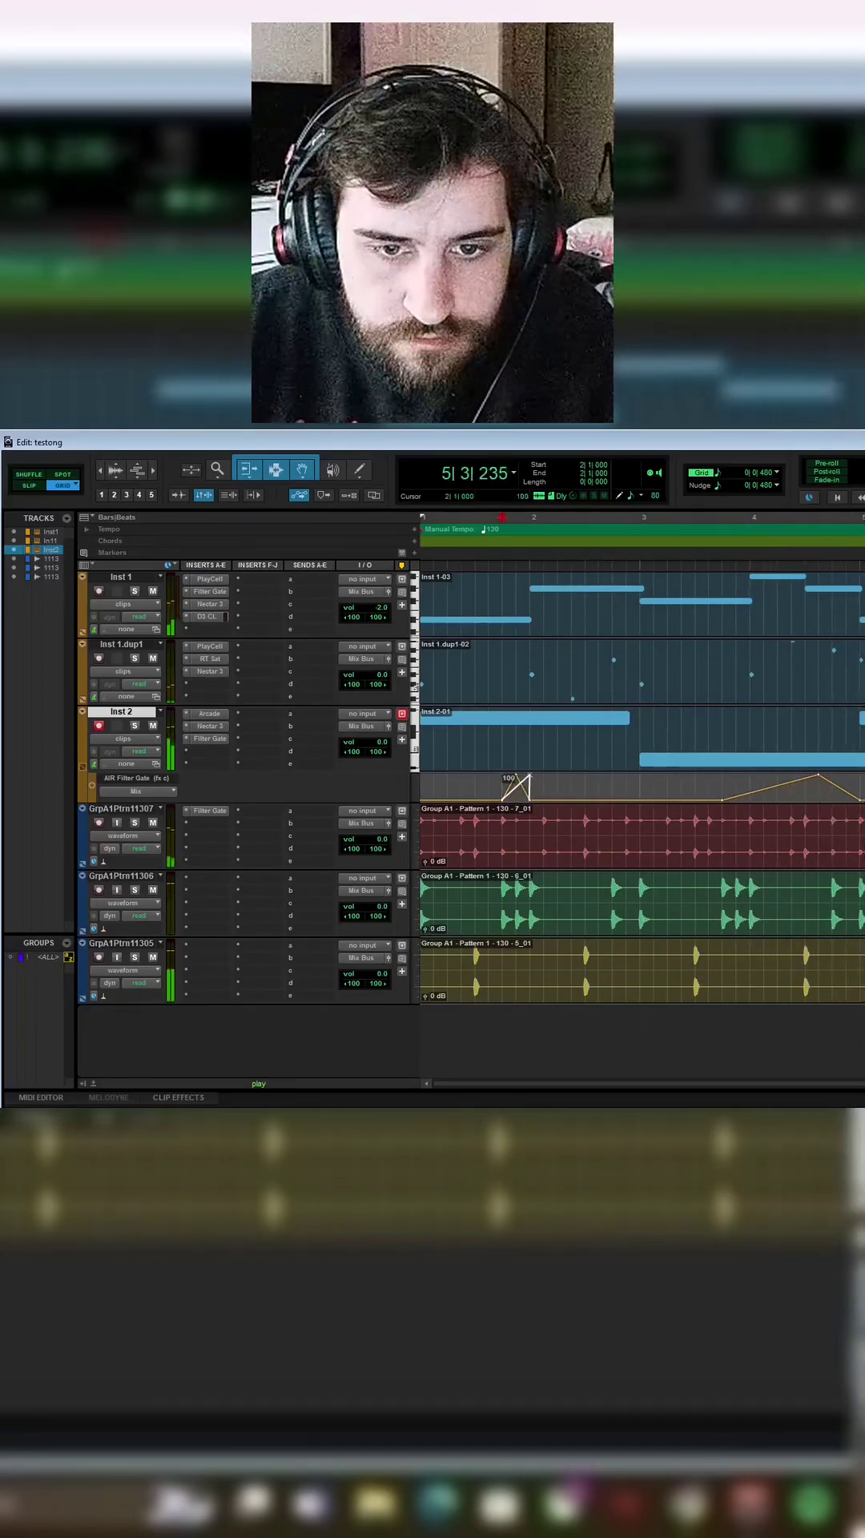
drag(529, 774, 529, 775)
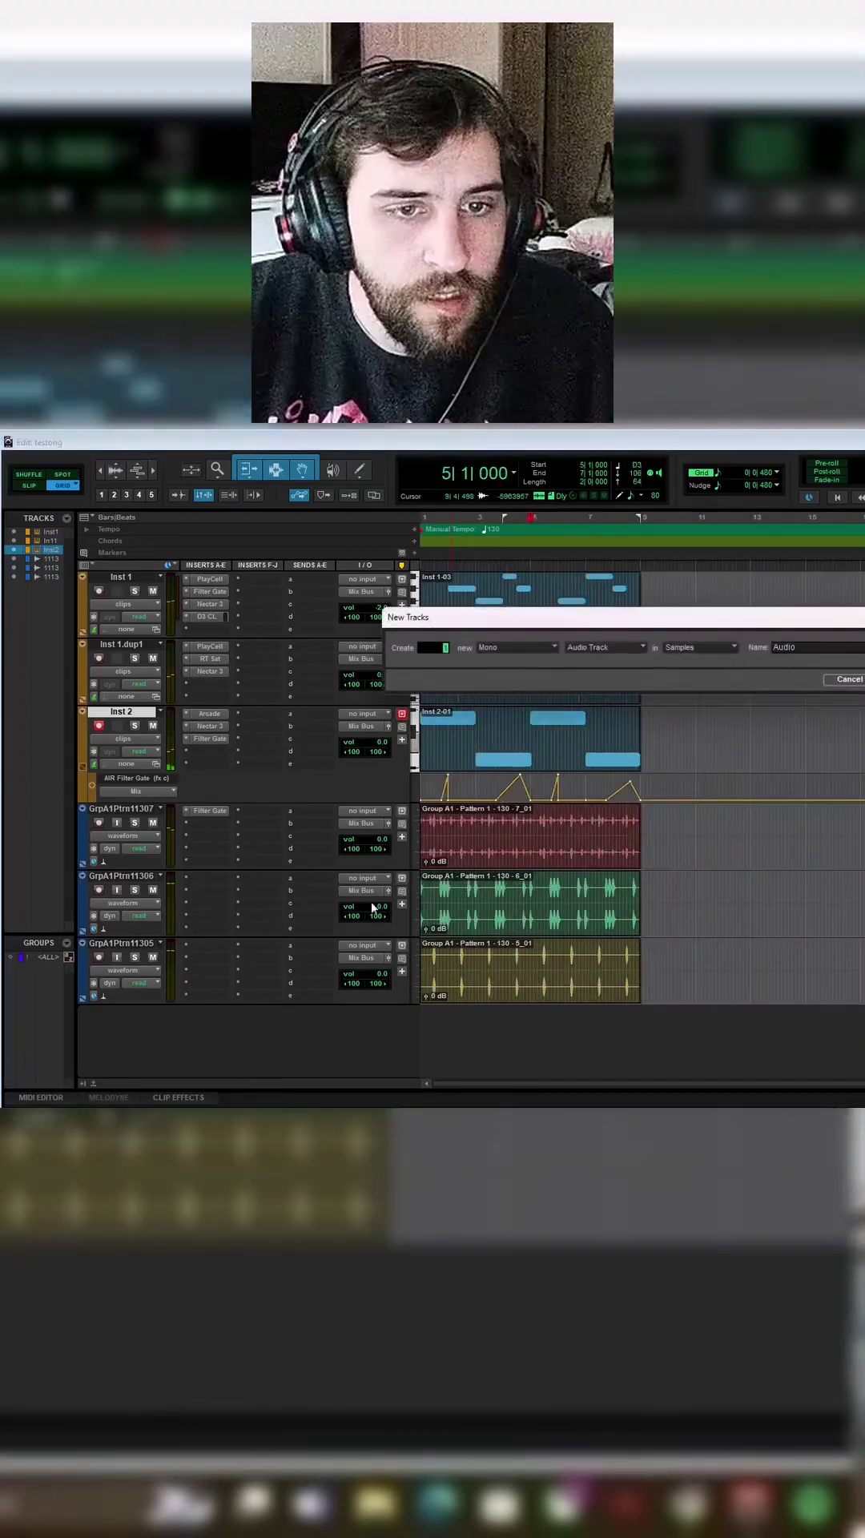
Create a new stereo Instrument track.
click(528, 650)
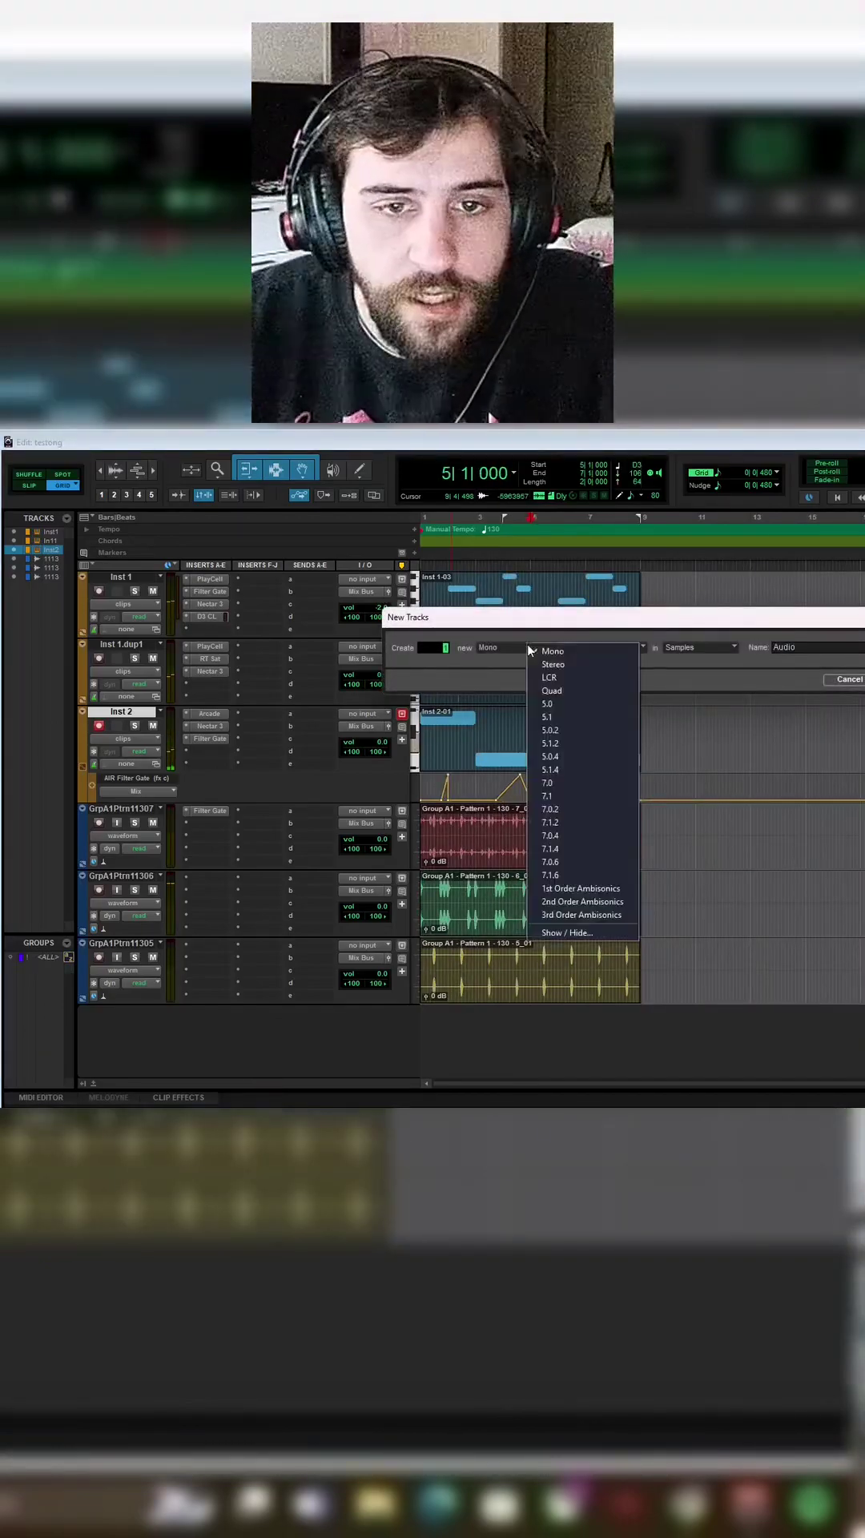
click(574, 666)
click(625, 650)
click(669, 743)
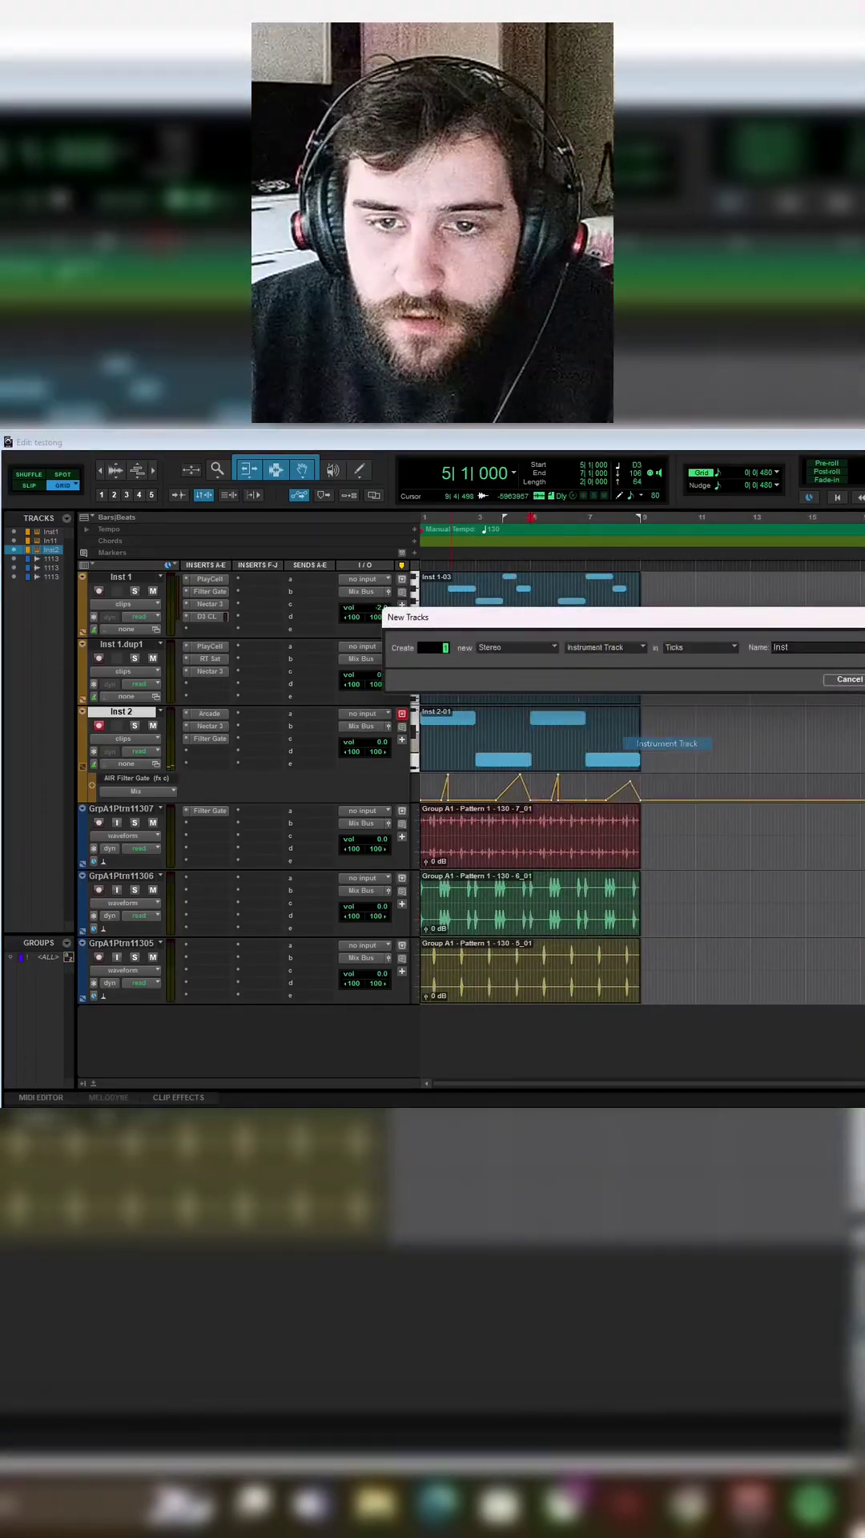
key(Return)
Insert the Serum instrument plug-in on Inst 3.
click(207, 811)
mouse_move(272, 851)
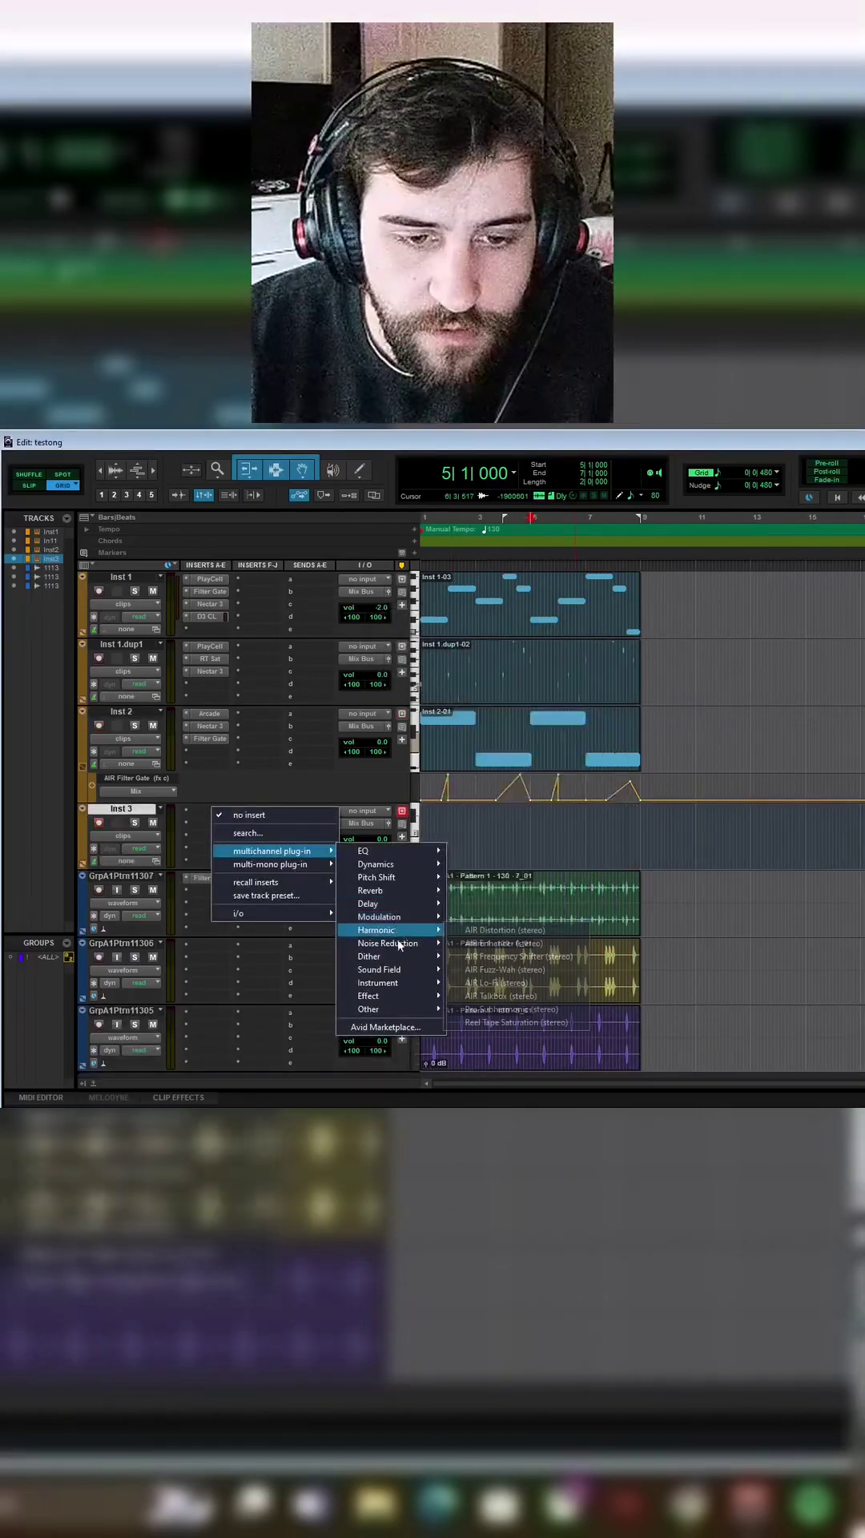
mouse_move(410, 984)
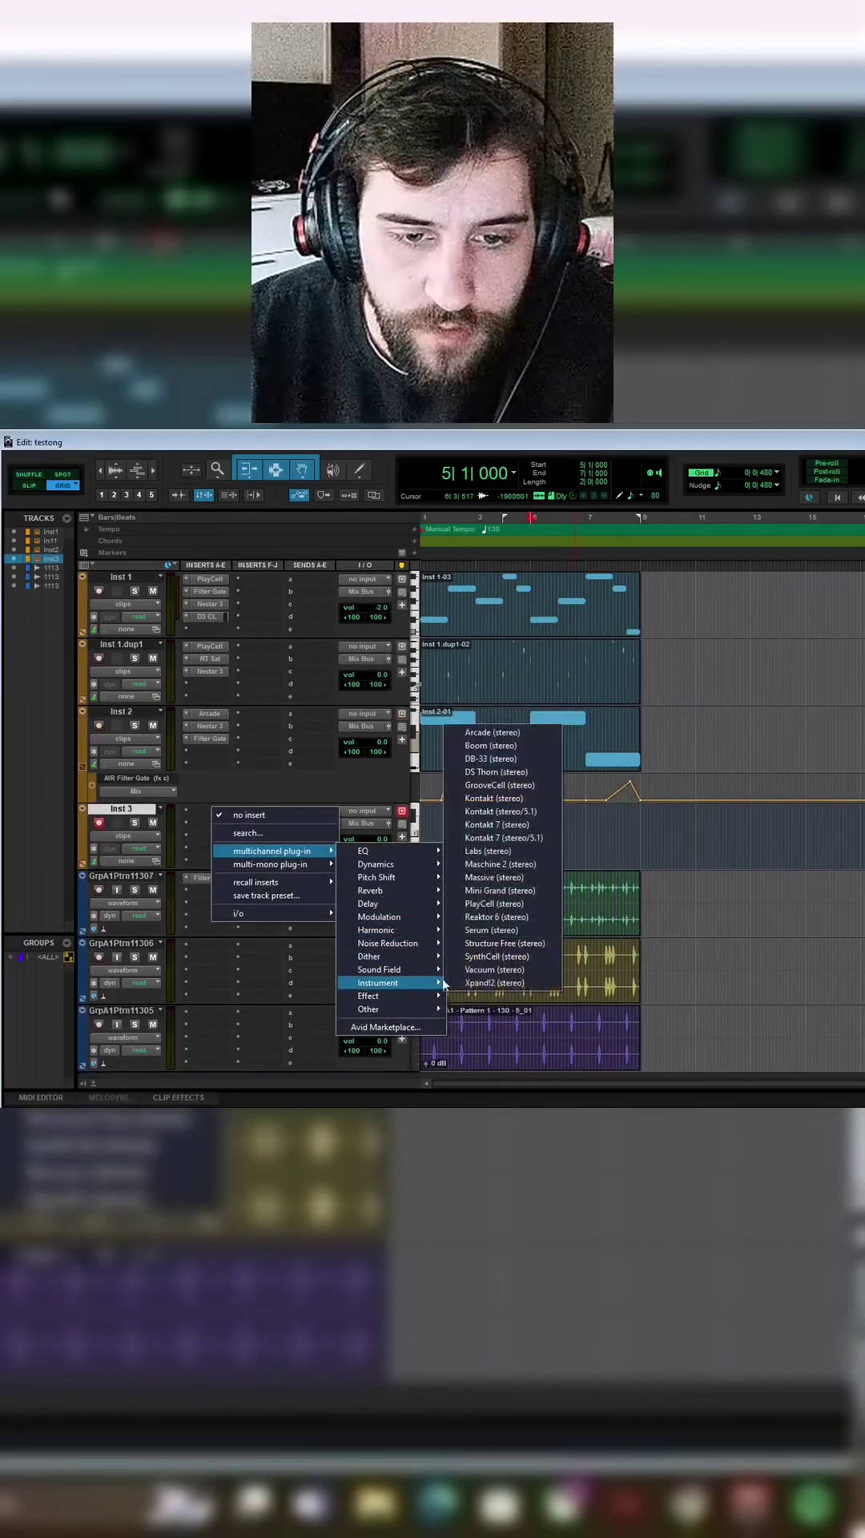
click(490, 931)
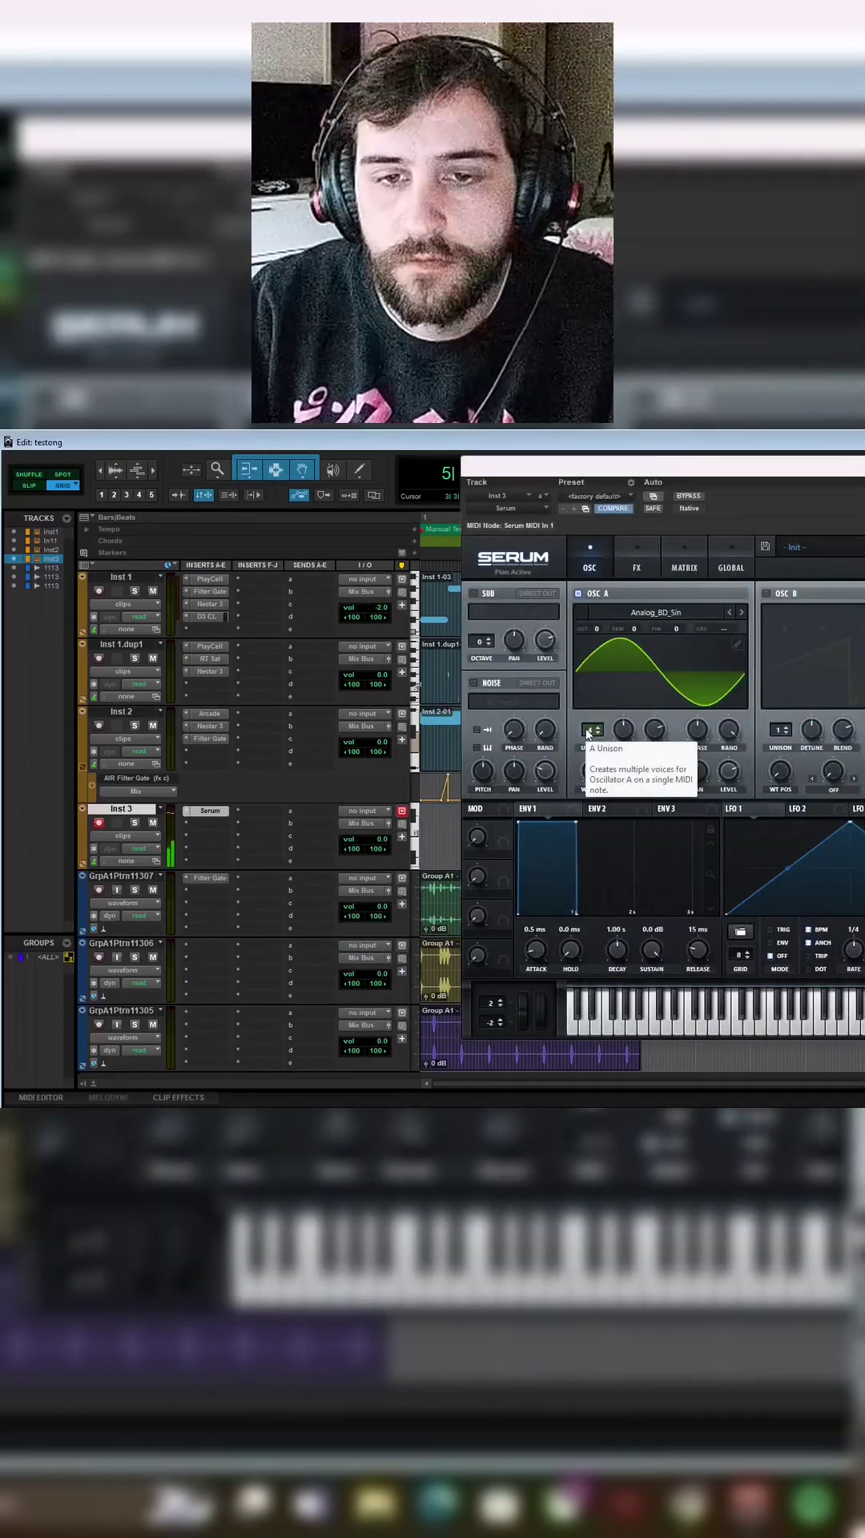
Set Serum's ENV1 attack to 108 ms and apply a modulation setting to an oscillator B knob.
drag(576, 822, 583, 821)
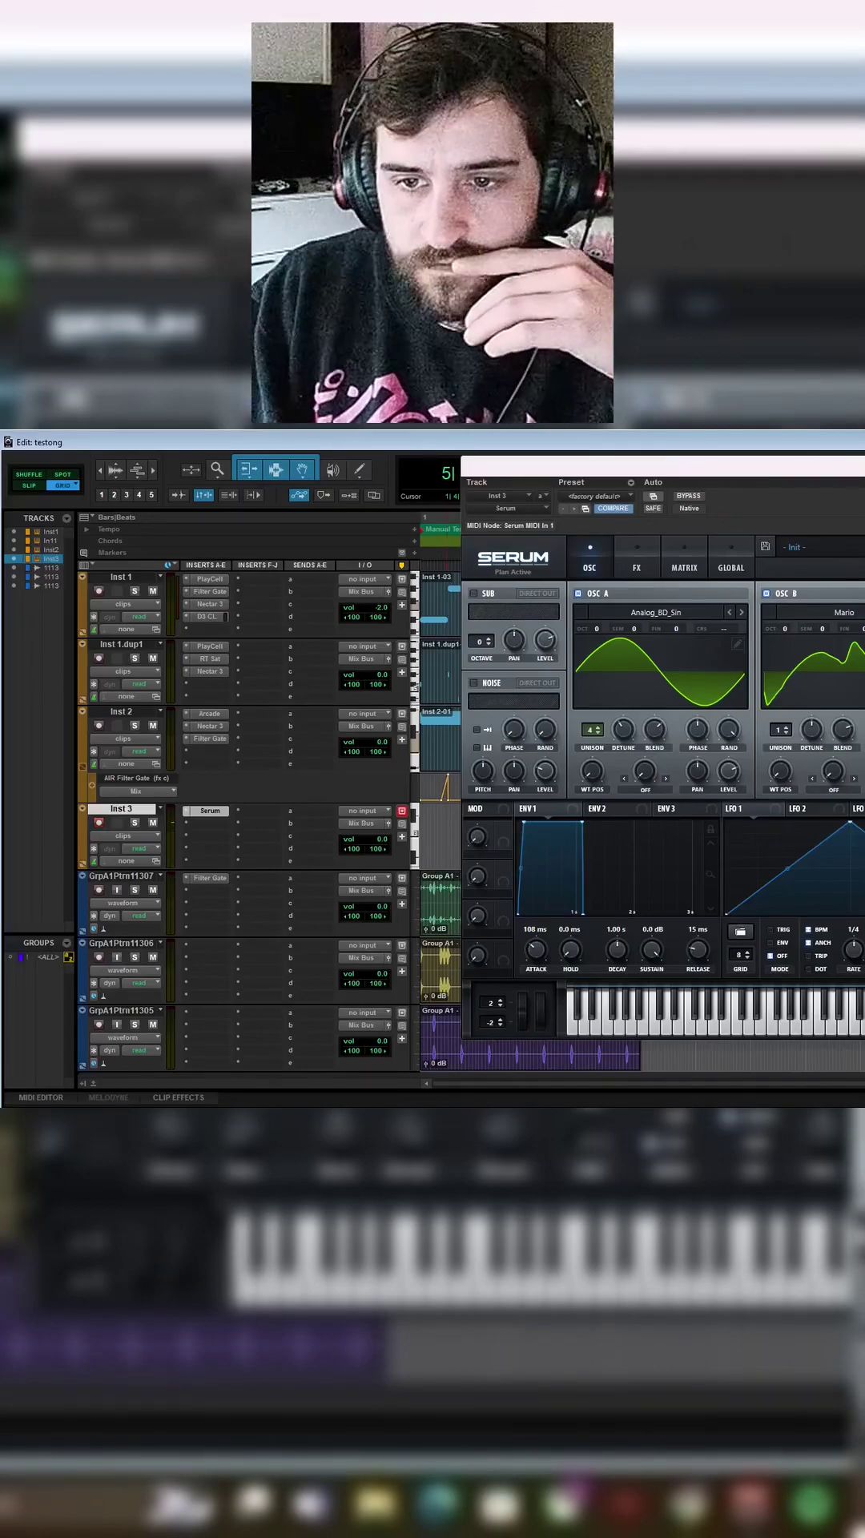
right_click(781, 751)
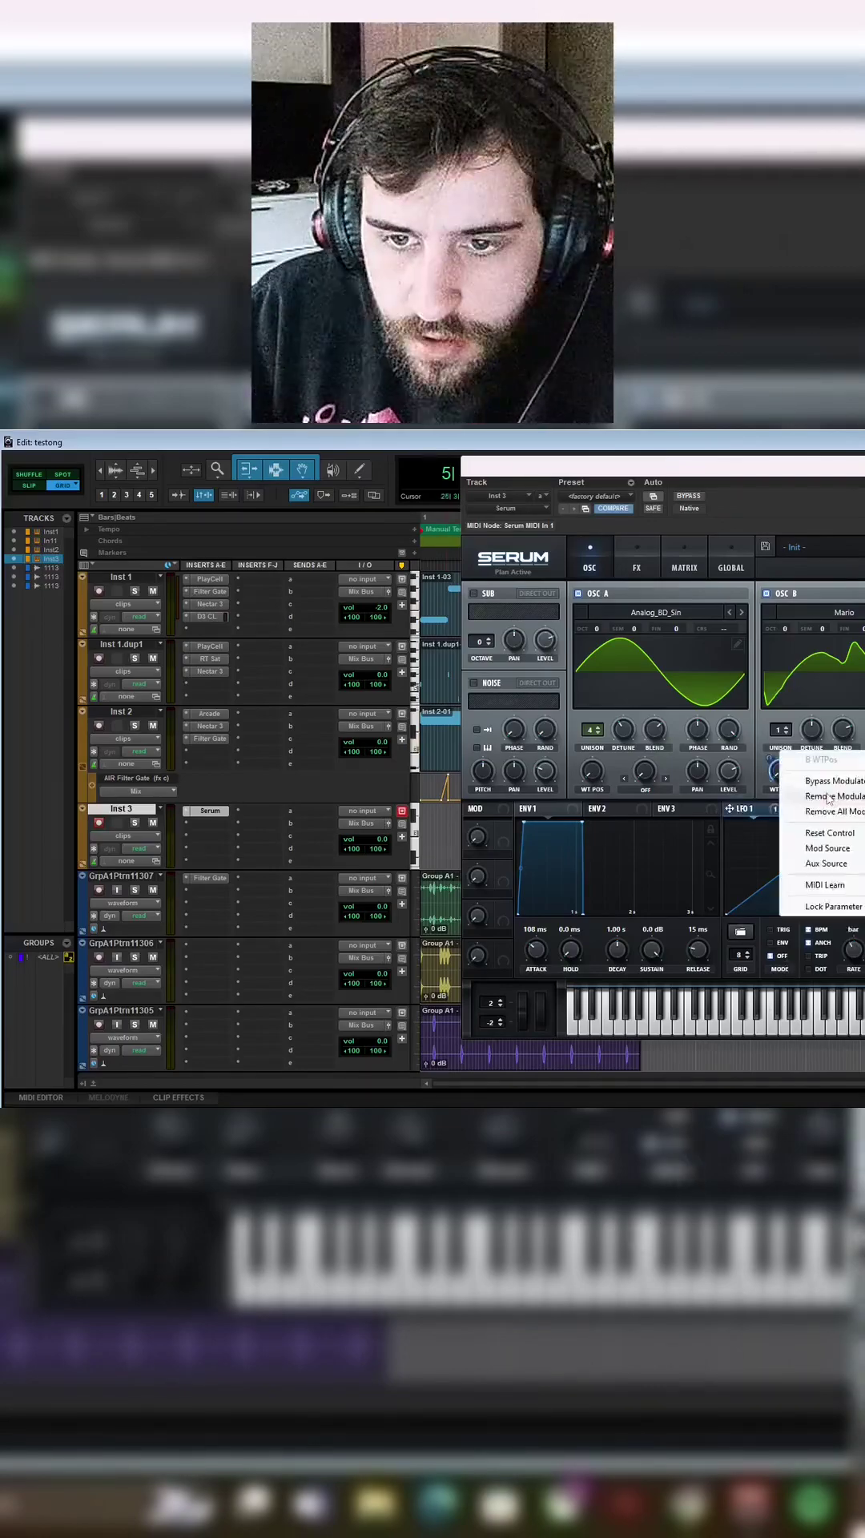
click(823, 795)
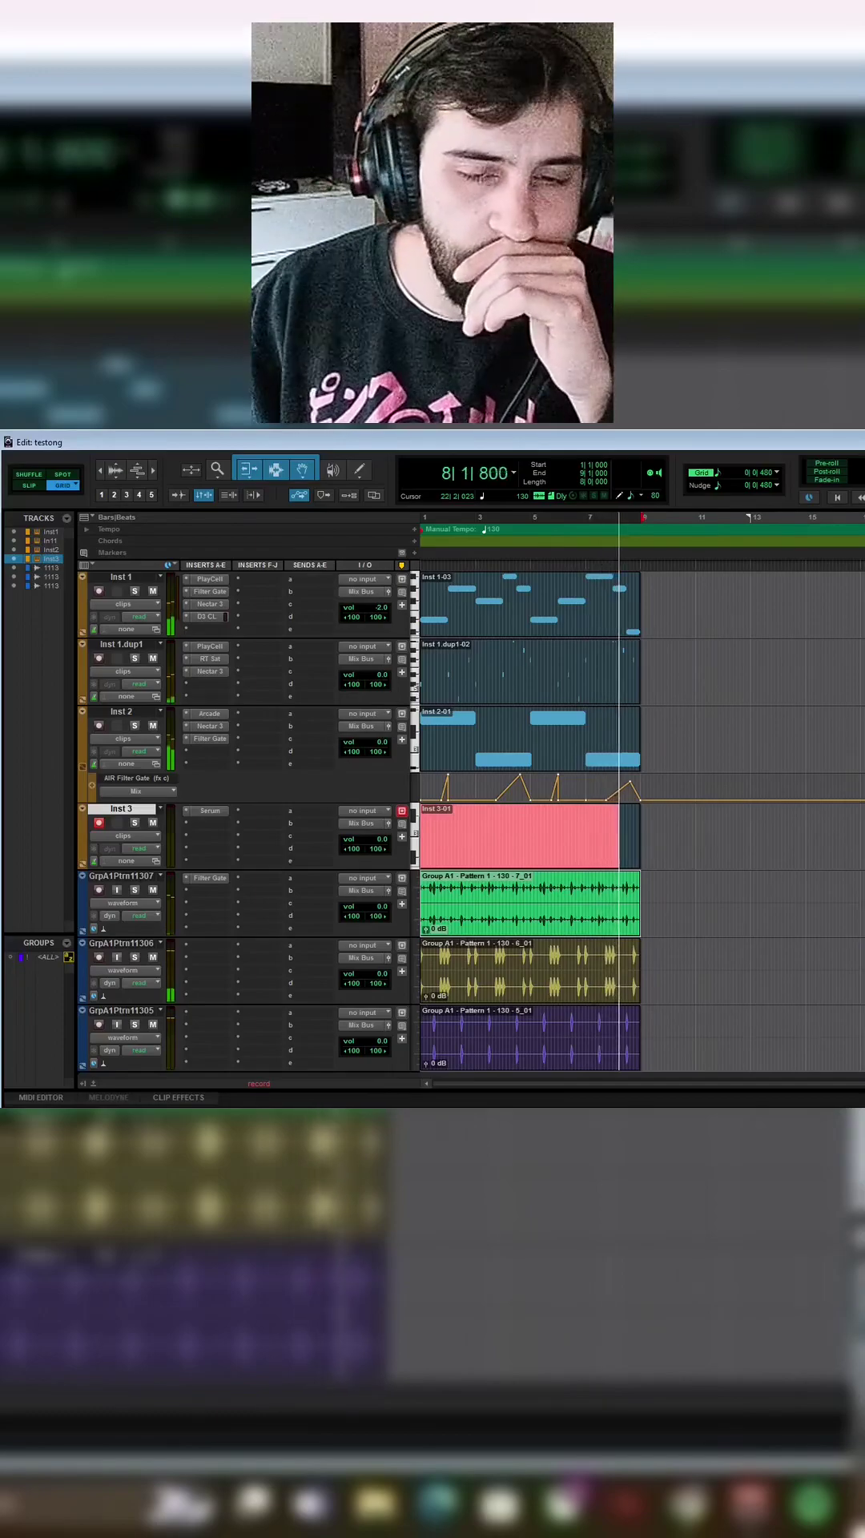
Discard the first Inst 3 take and record a new one across the loop.
key(ctrl+period)
key(ctrl+space)
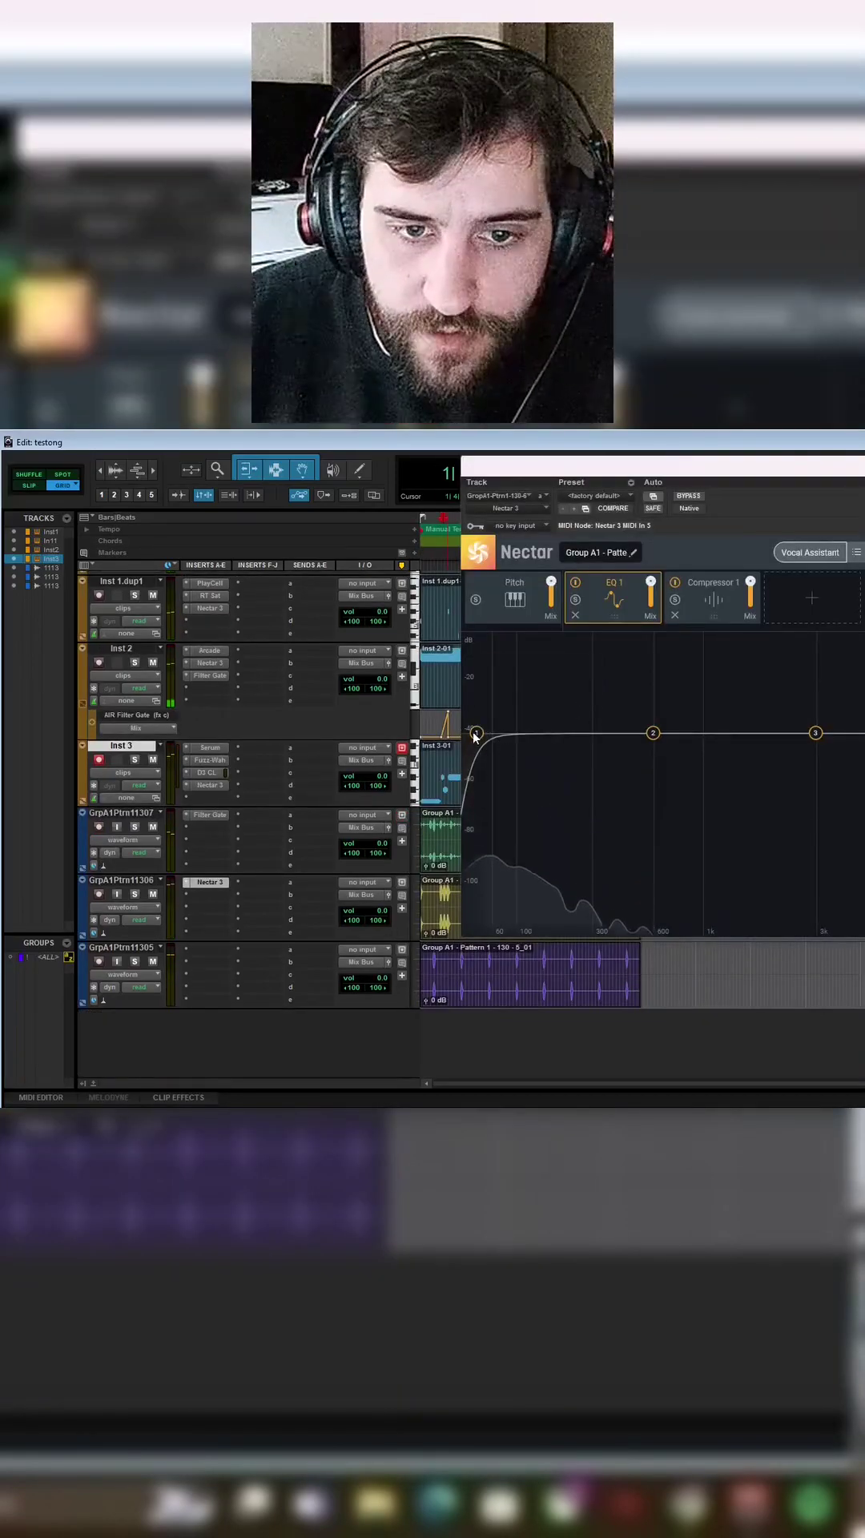
Boost the drum EQ 8.1 dB at 164 Hz, solo the track, and add a lowpass filter.
click(476, 733)
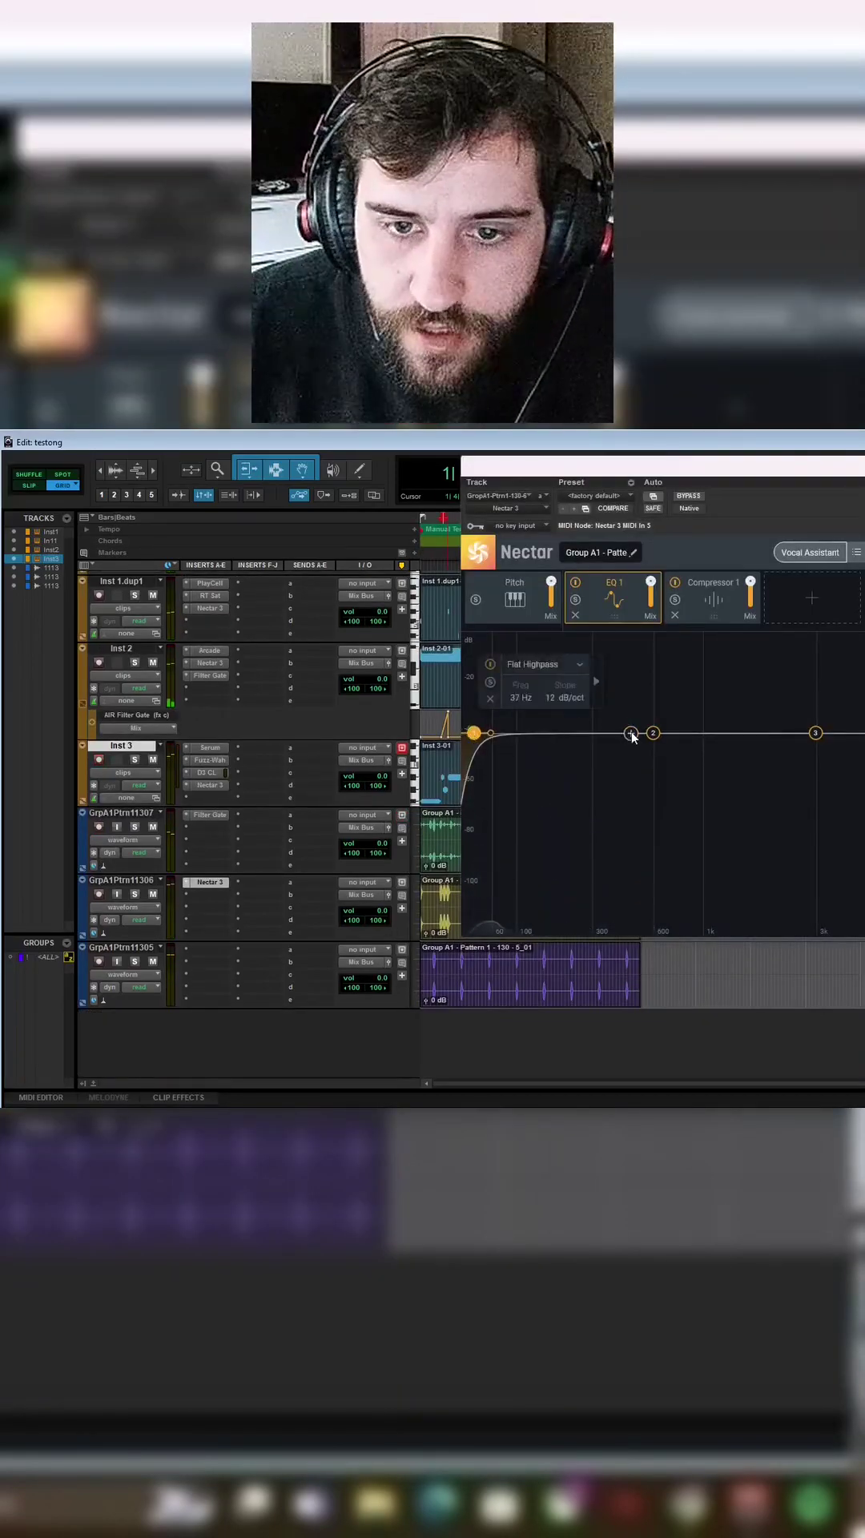
drag(651, 734, 543, 687)
click(135, 894)
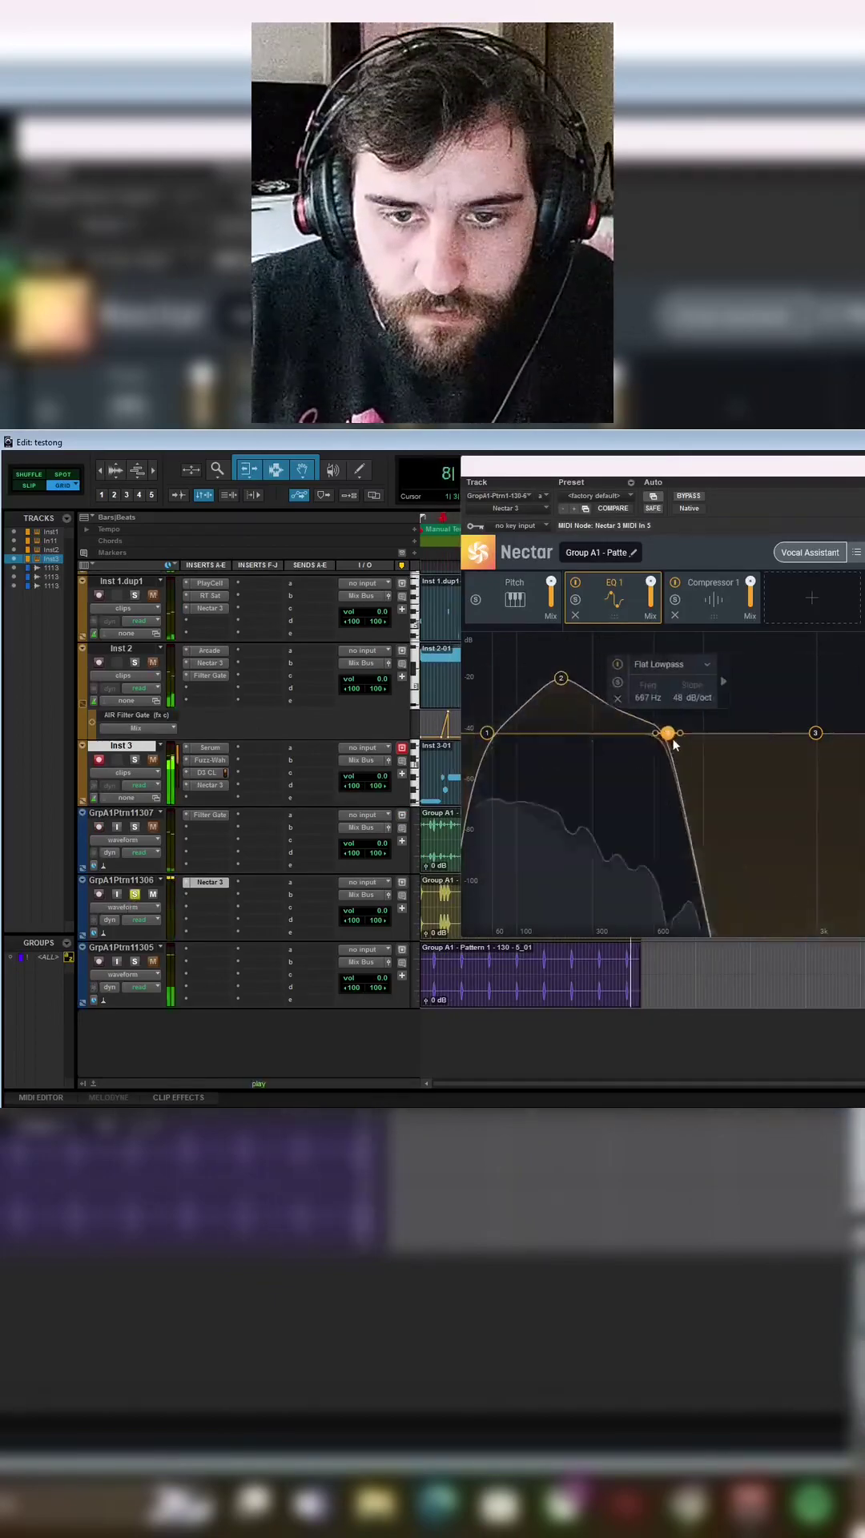
click(590, 737)
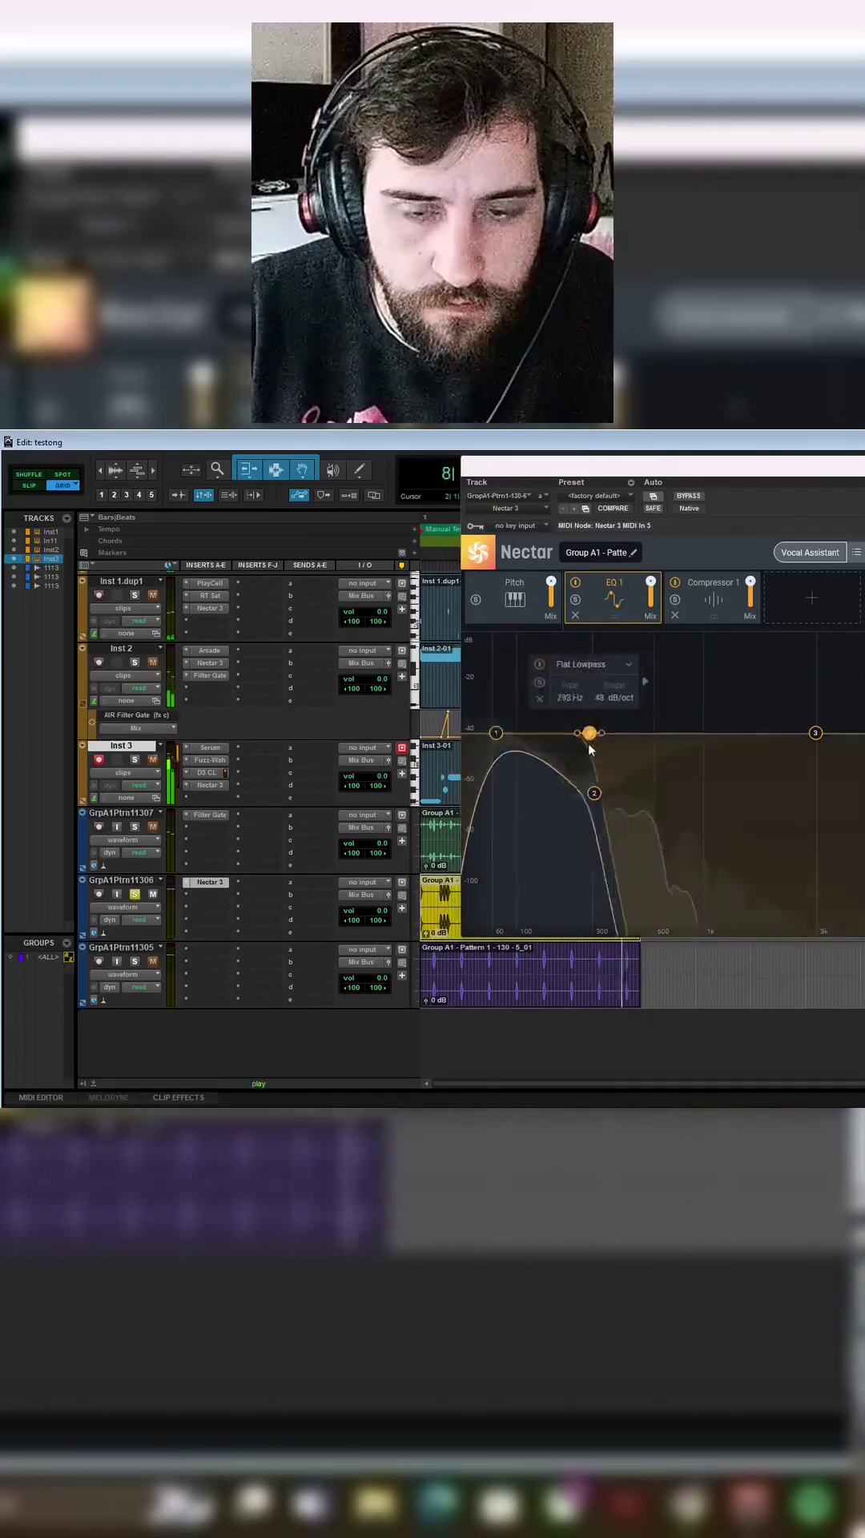
mouse_move(590, 750)
mouse_down()
mouse_move(601, 732)
mouse_move(591, 728)
mouse_up()
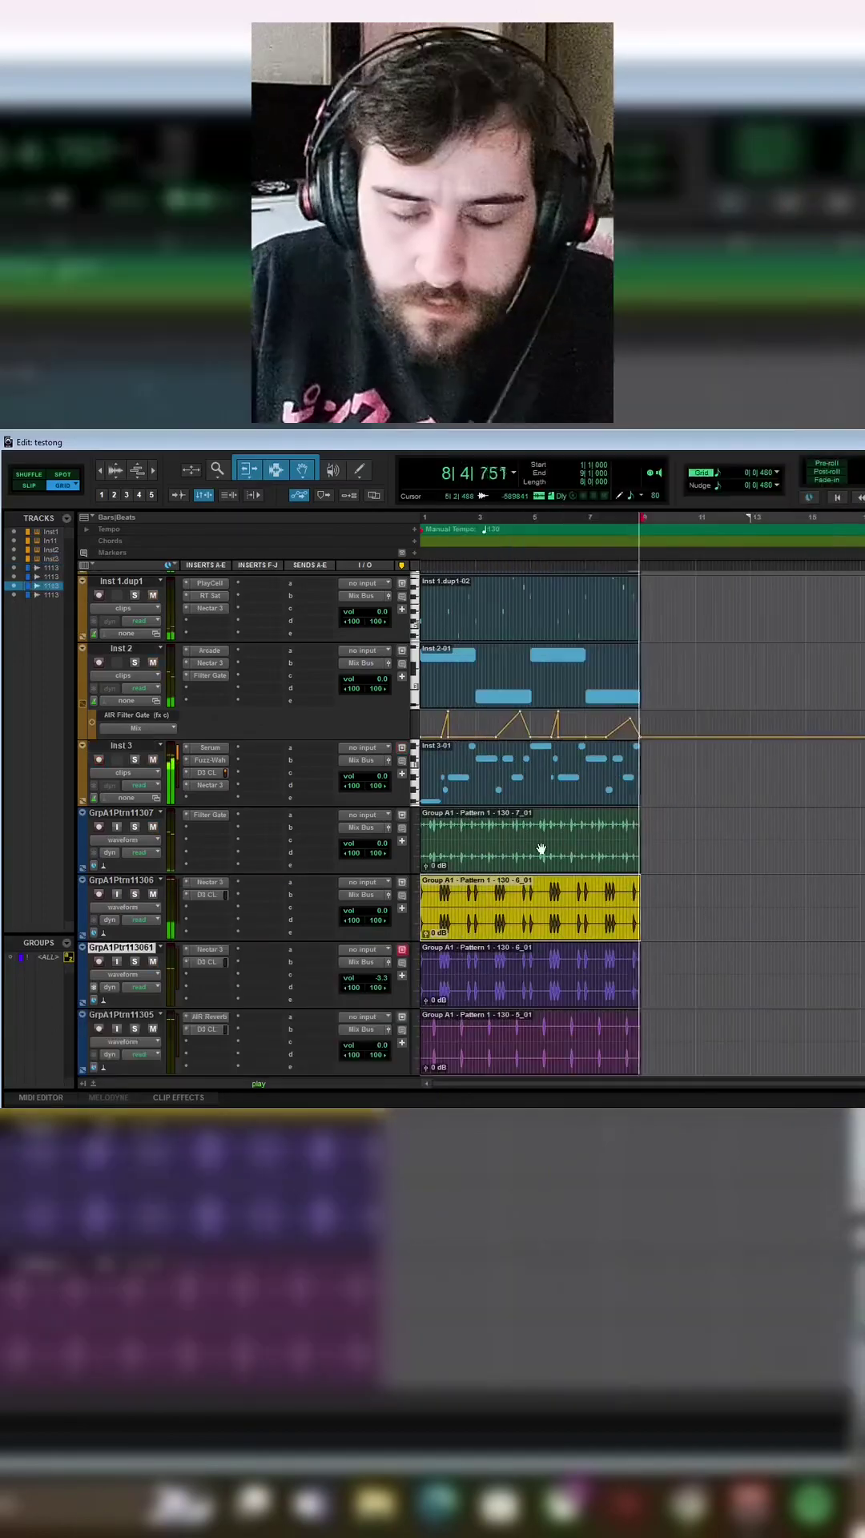
scroll(541, 850, up, 2)
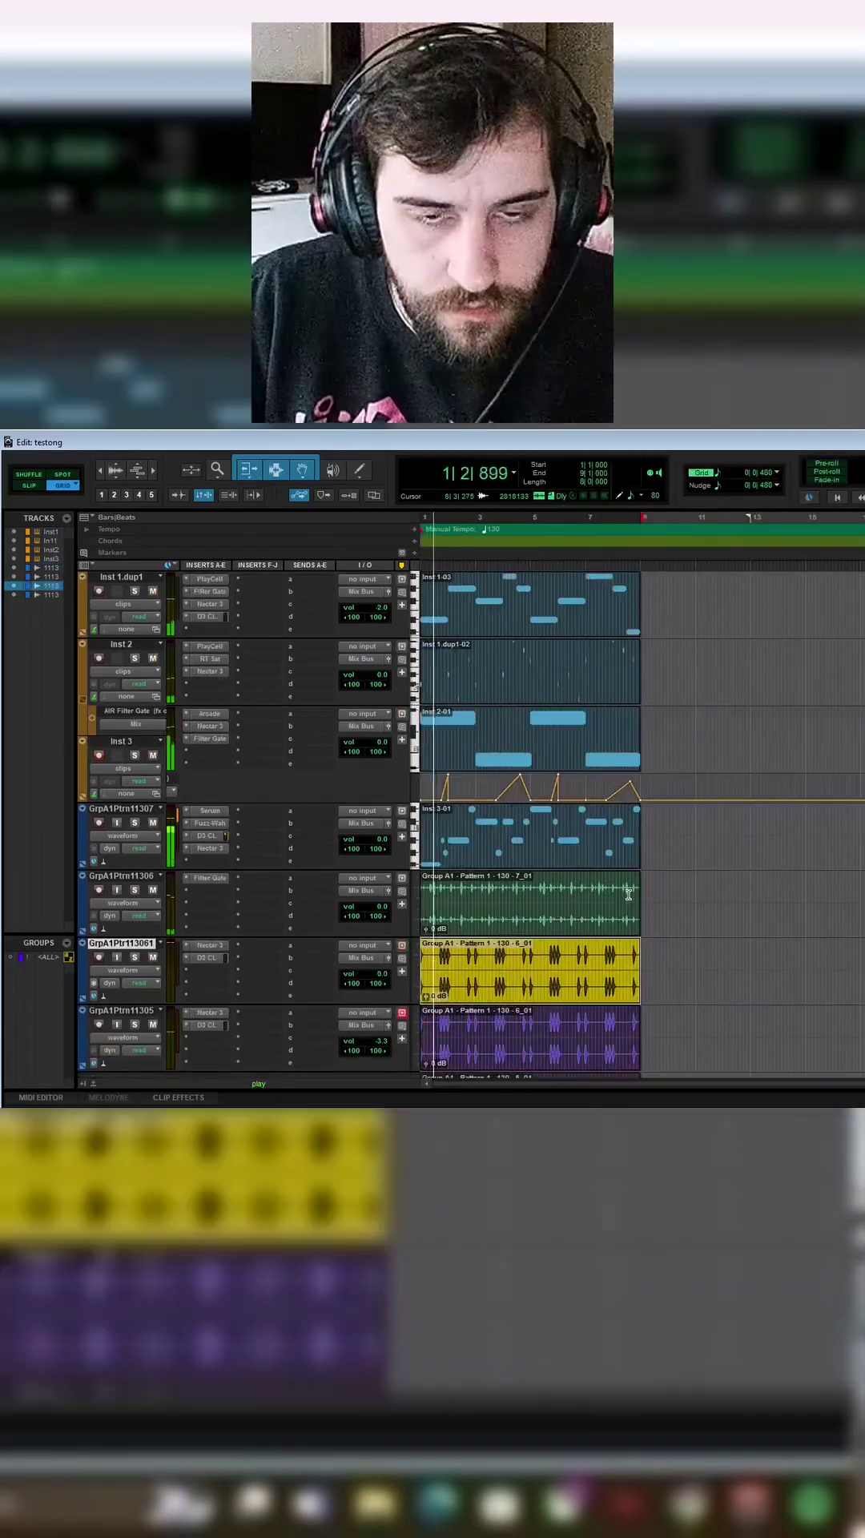
scroll(804, 964, up, 2)
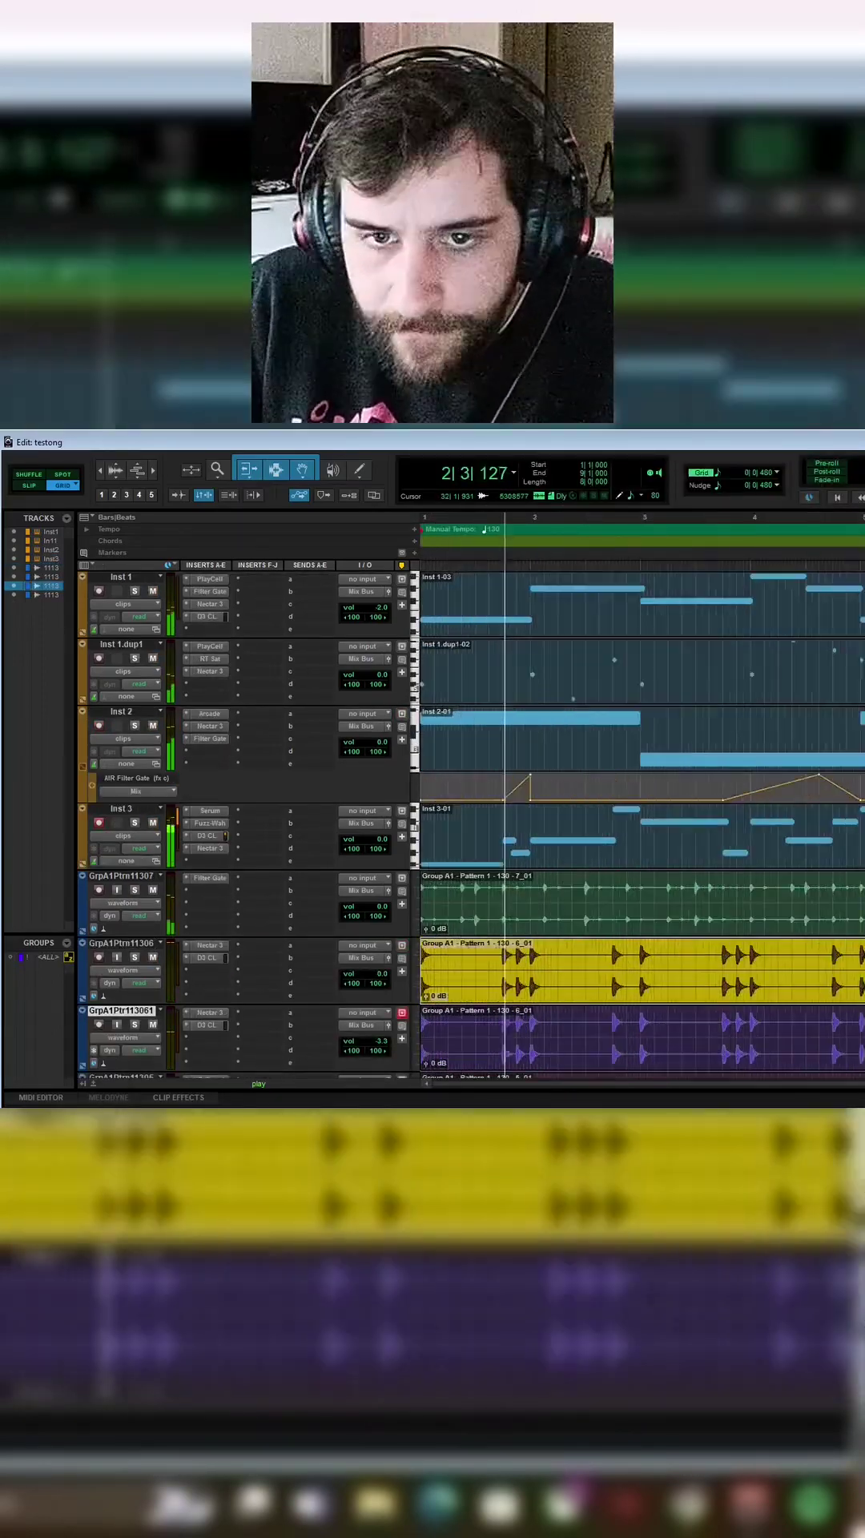
scroll(805, 964, down, 2)
scroll(805, 964, up, 2)
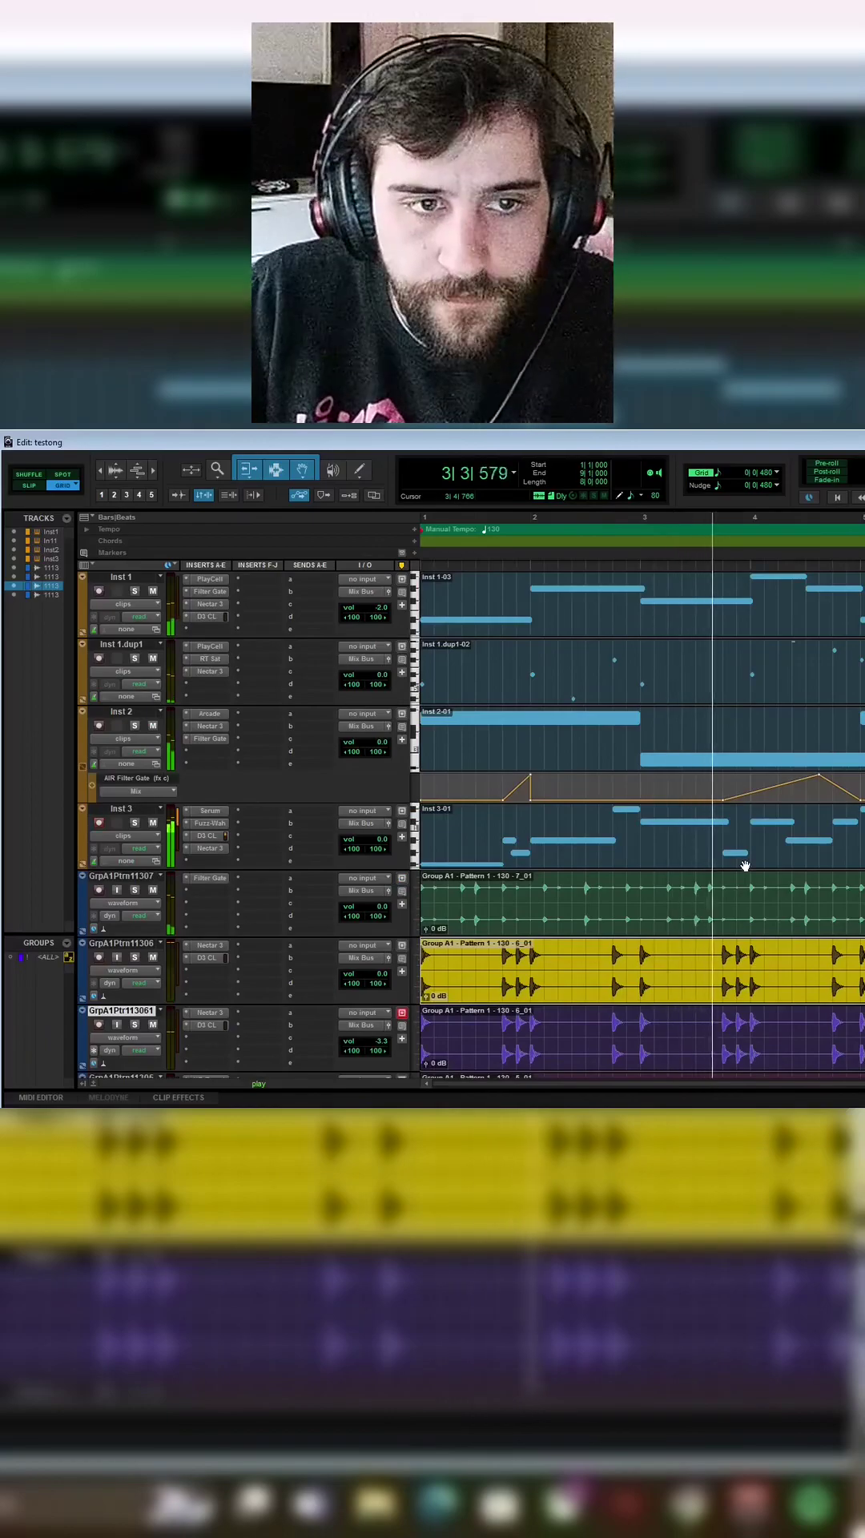